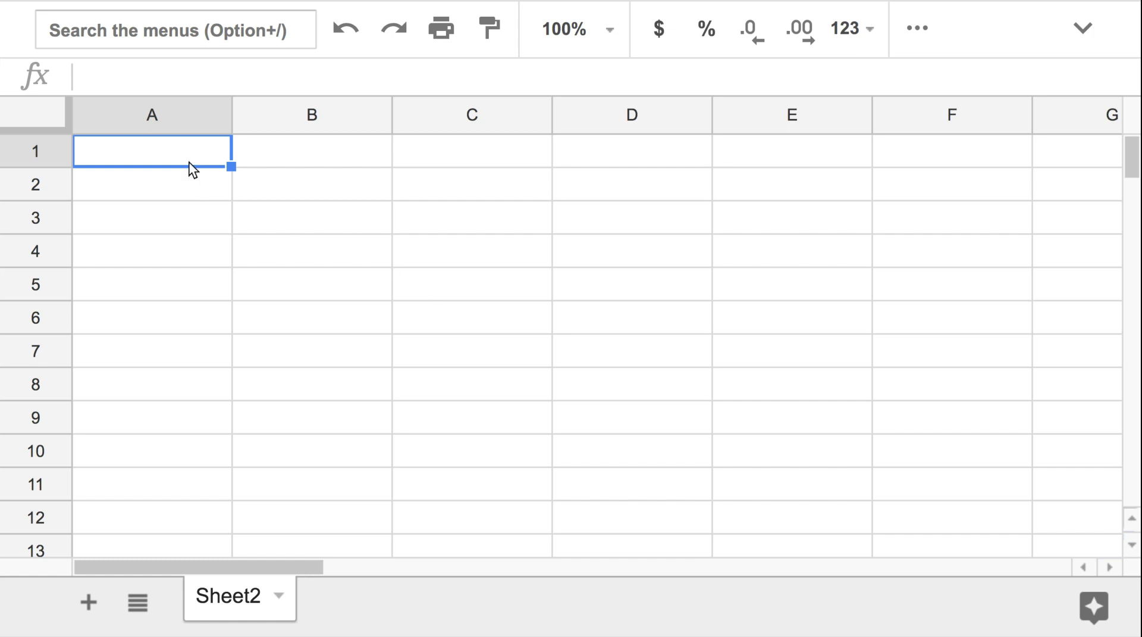
Enter the label "Monthly Income" in A1 and the amount 5000 in B1
type("Mont")
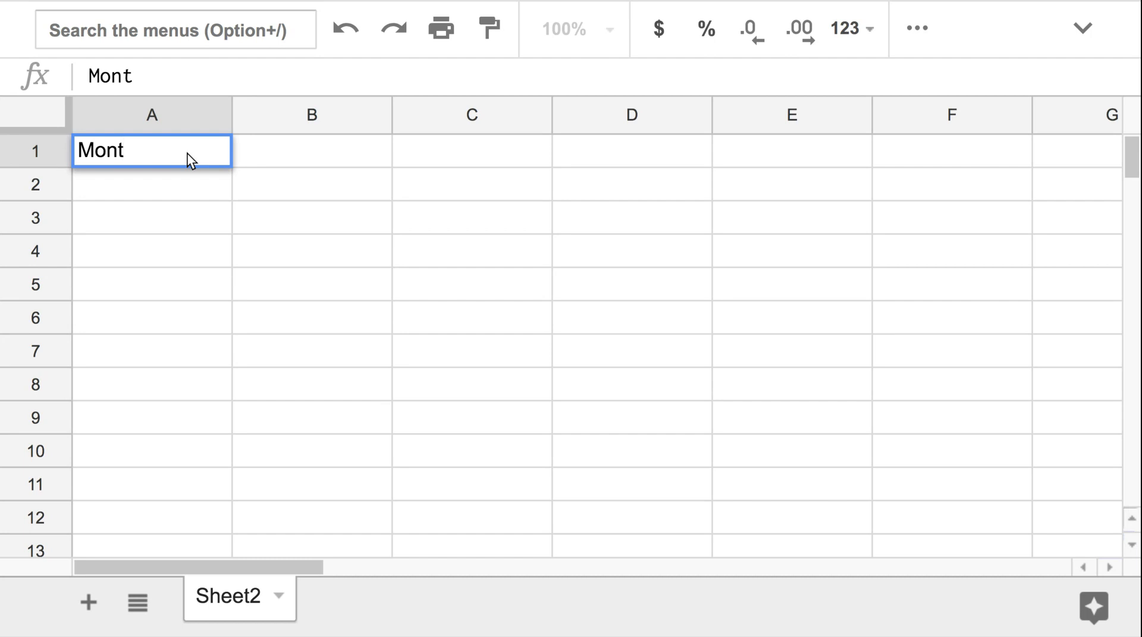
type("hly Income")
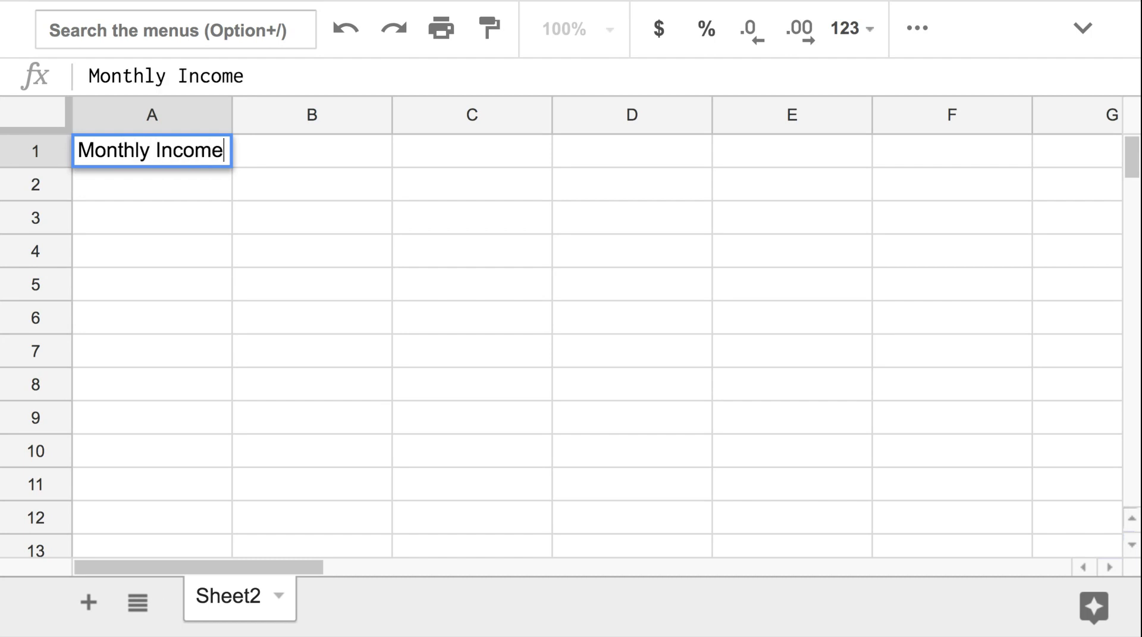
key("Tab")
type("5000")
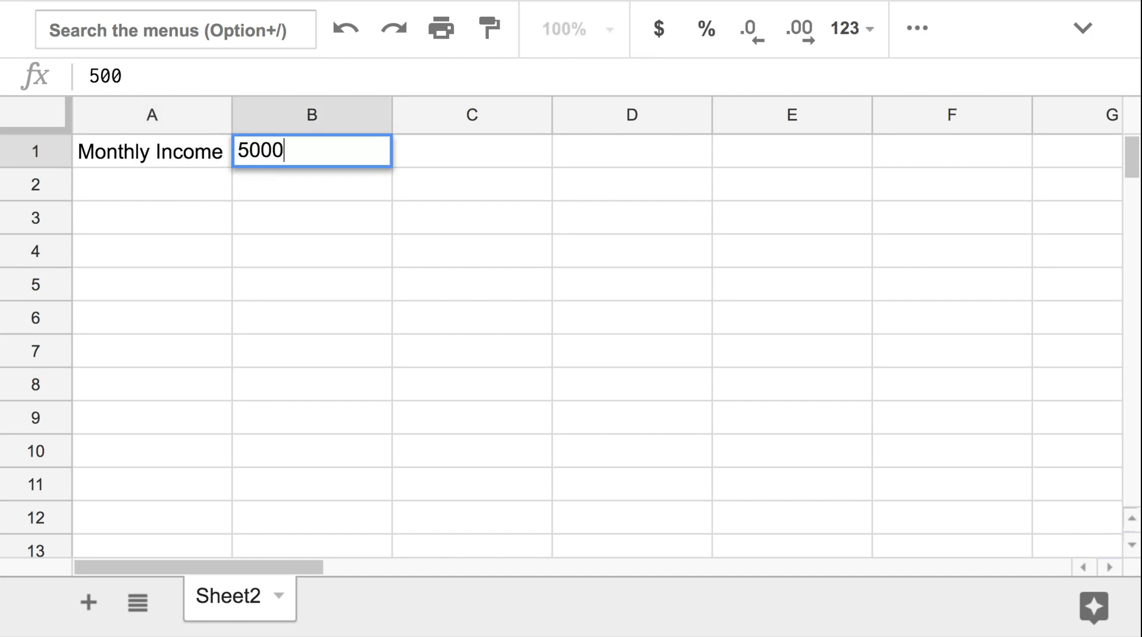
key("Return")
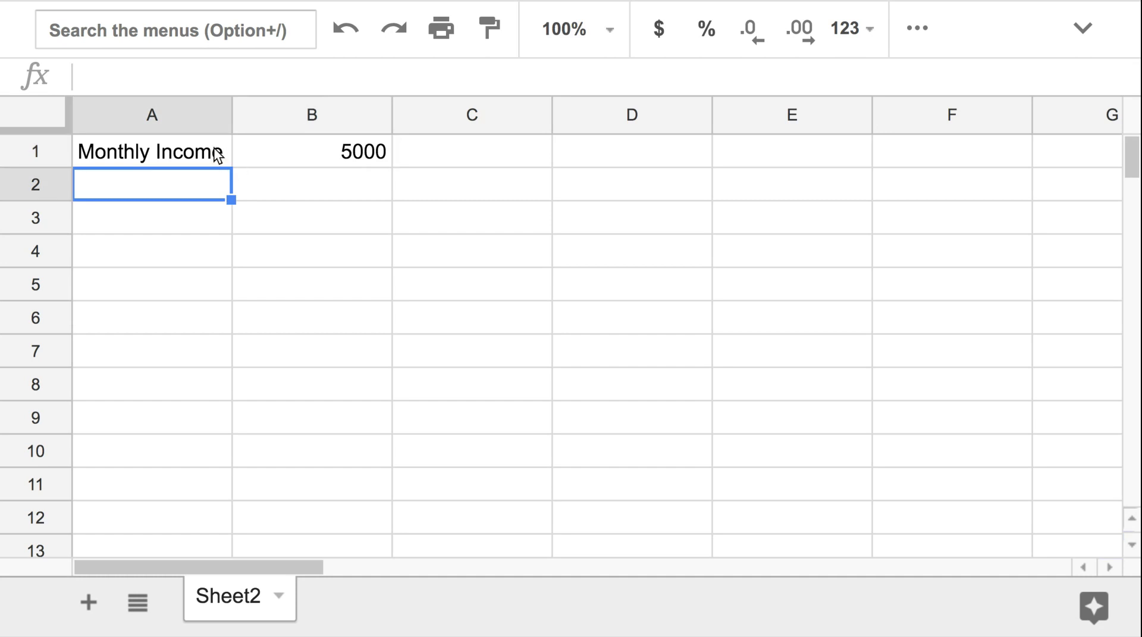
Fit column A to its contents and enter the label "Expenses" in A2
double_click(232, 122)
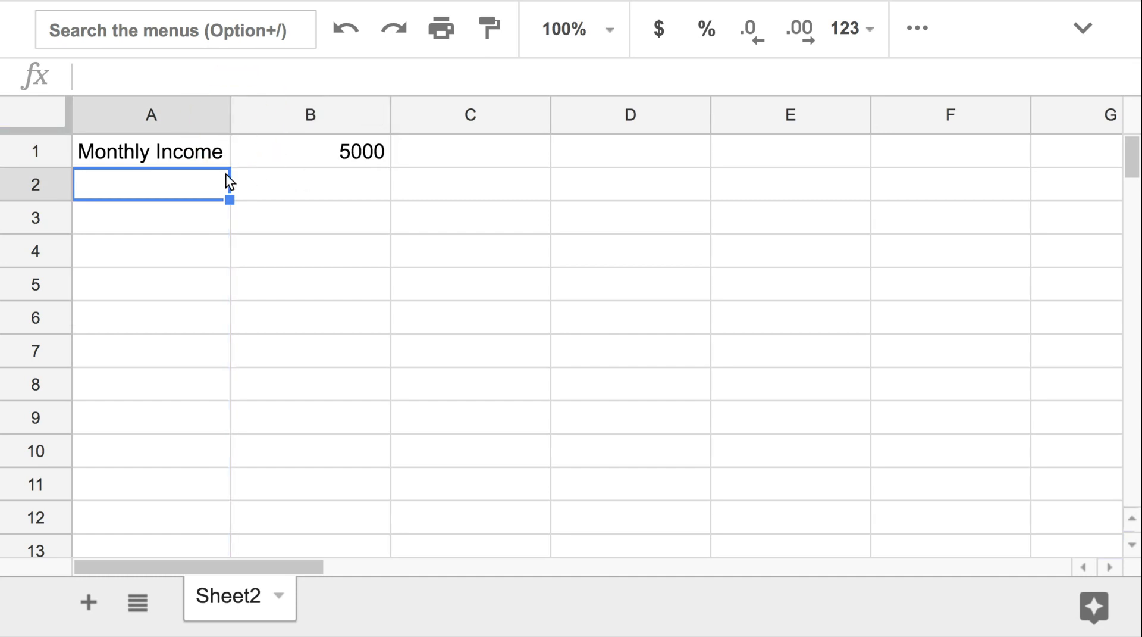
type("E")
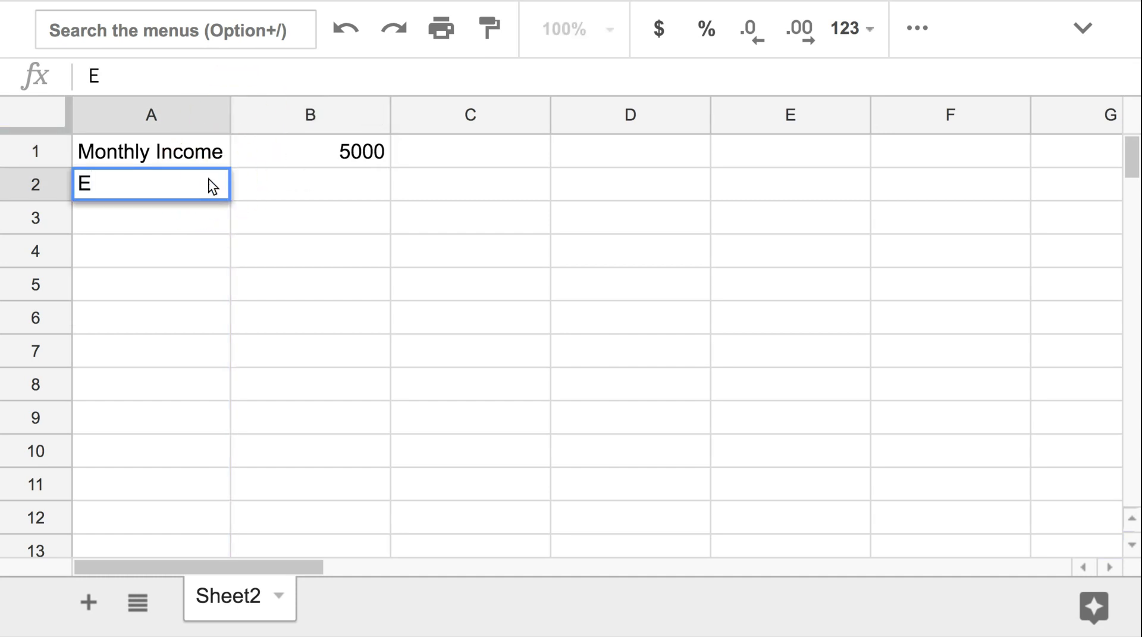
type("xpenses")
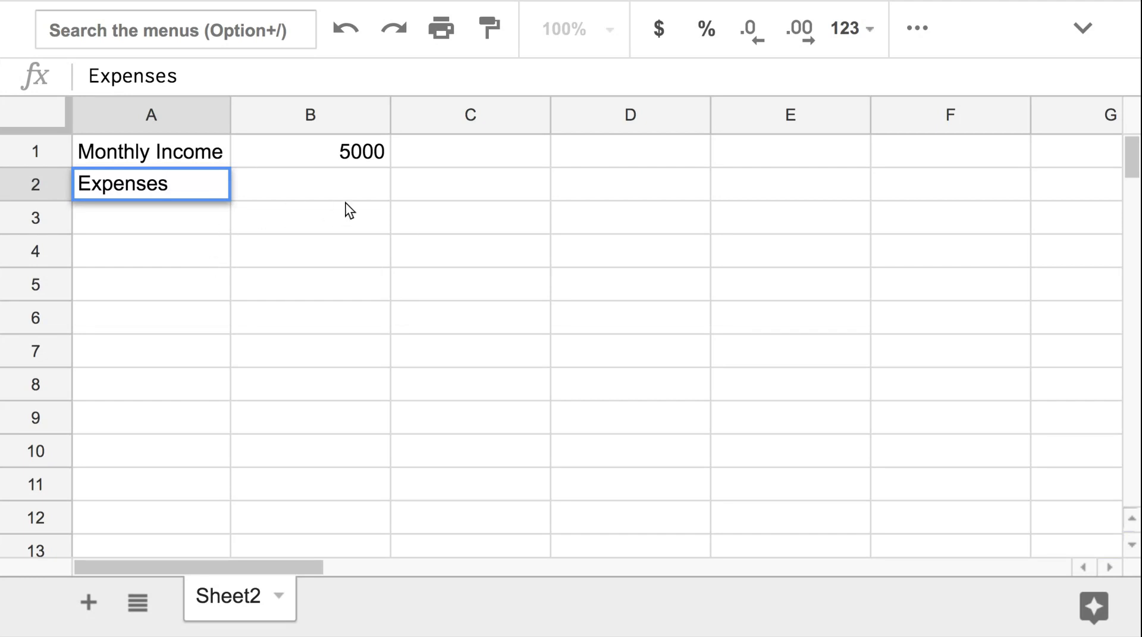
left_click(357, 184)
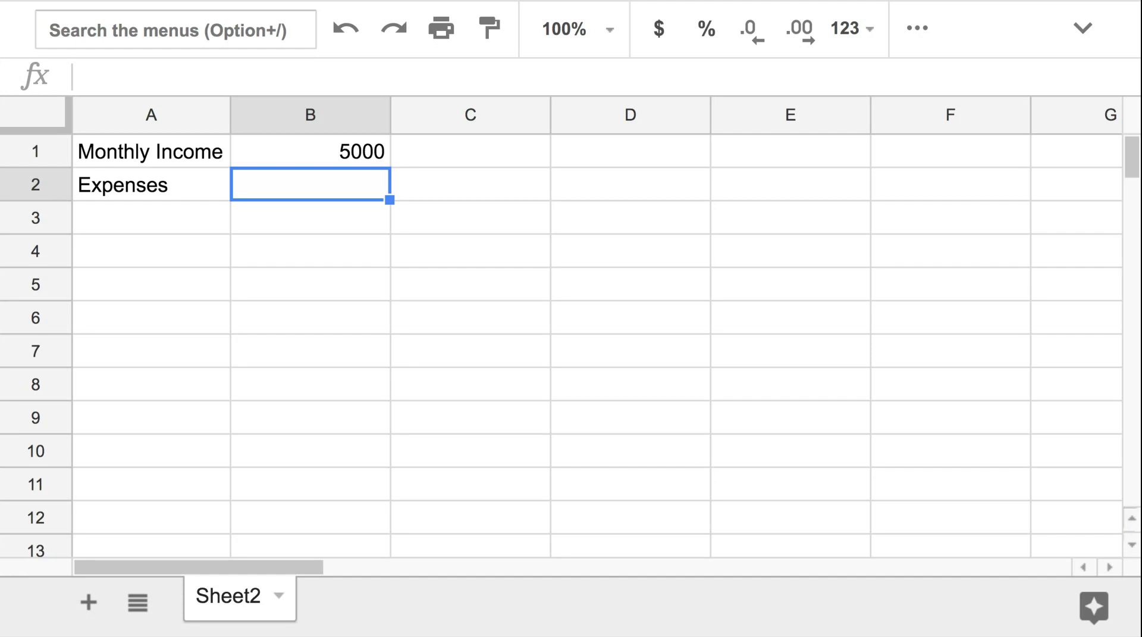
Insert a new column left of the income amount and enter 1 in its first-row cell
right_click(307, 115)
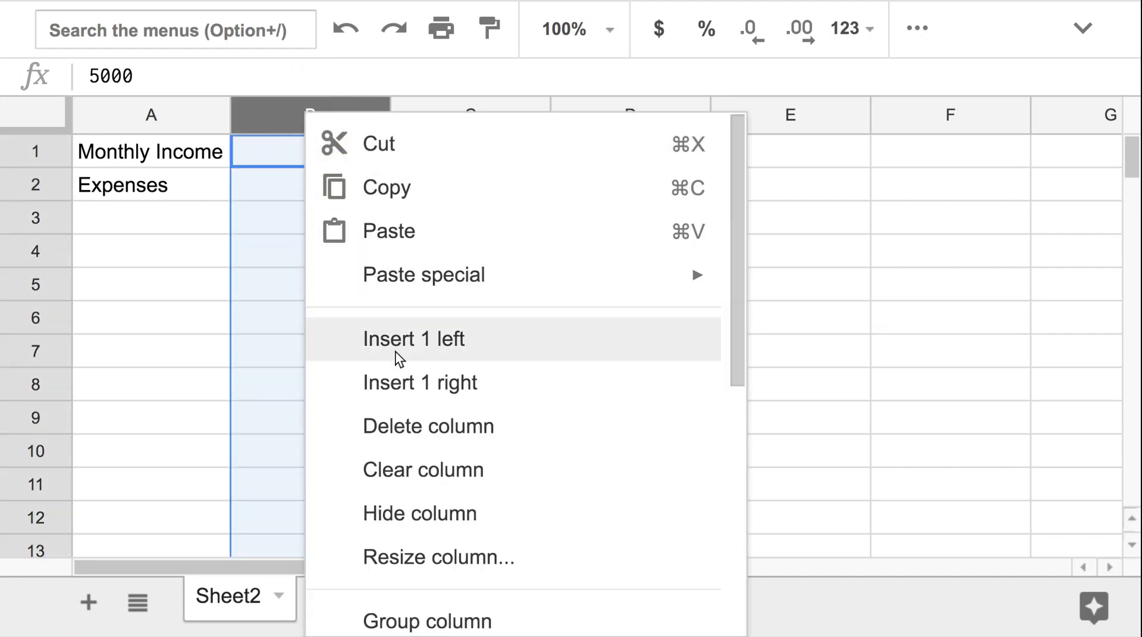
left_click(411, 348)
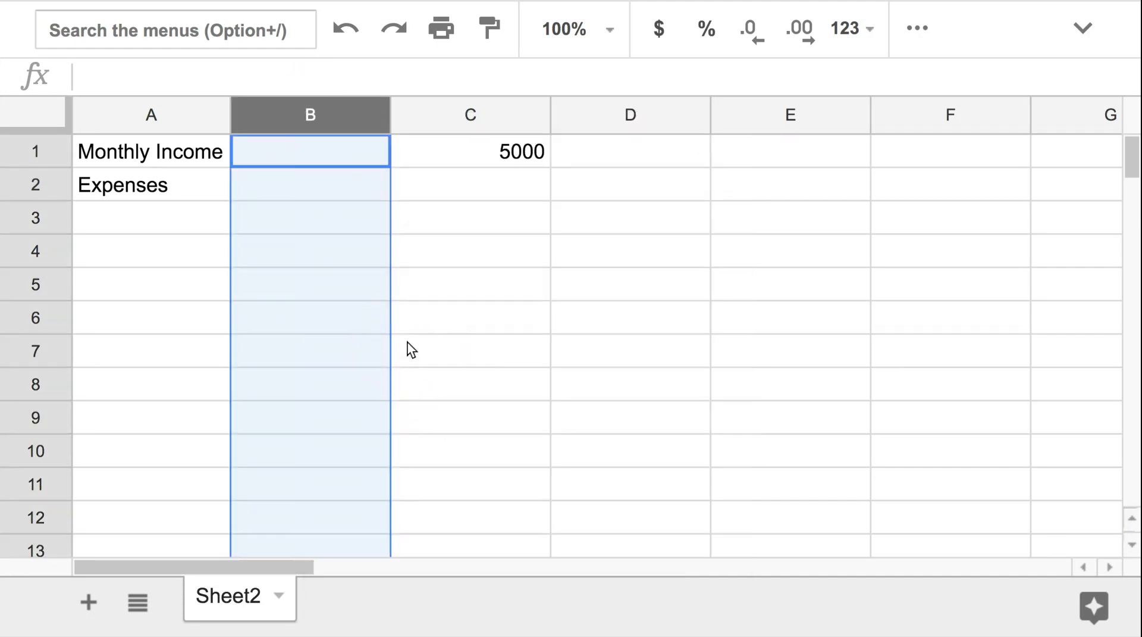
left_click(325, 158)
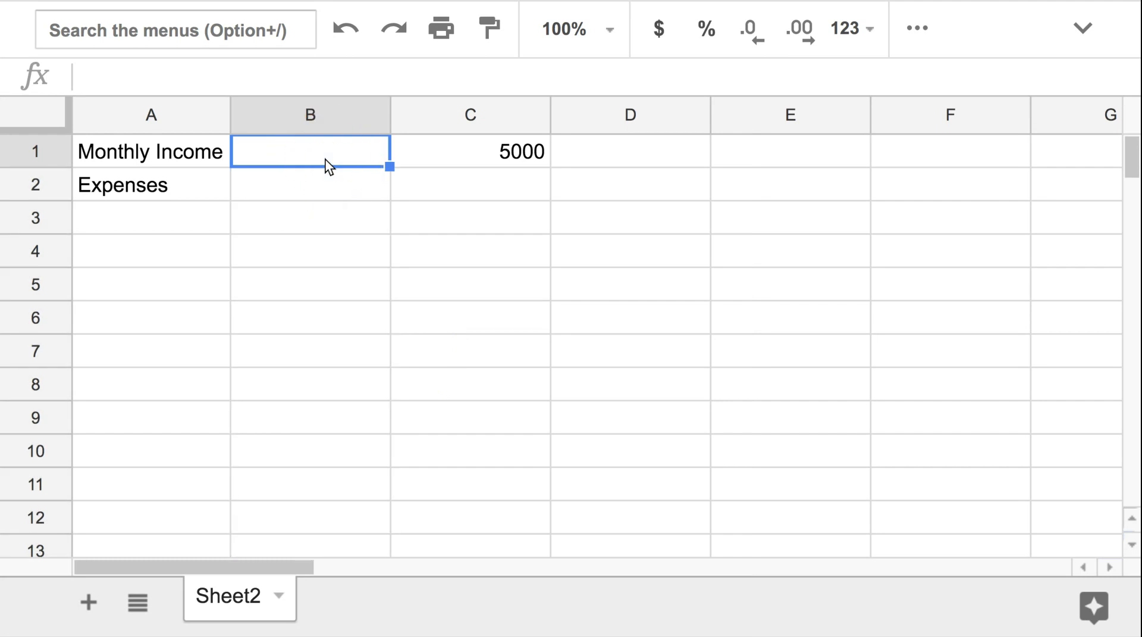
type("1")
left_click(327, 187)
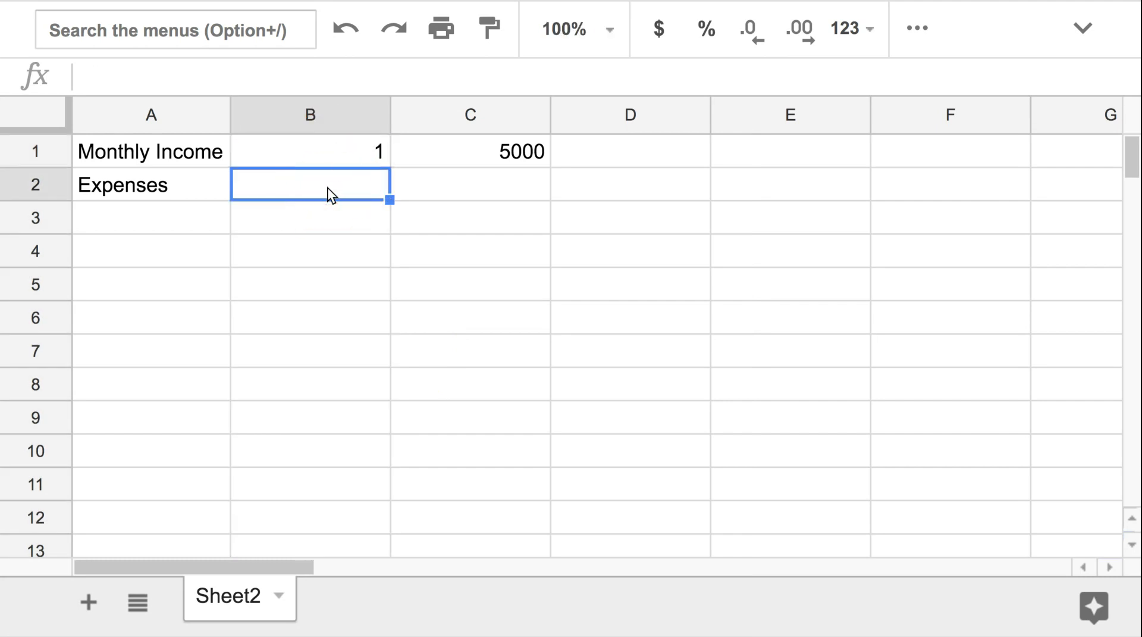
Format the value in B1 as a percentage
left_click(360, 140)
left_click(563, 29)
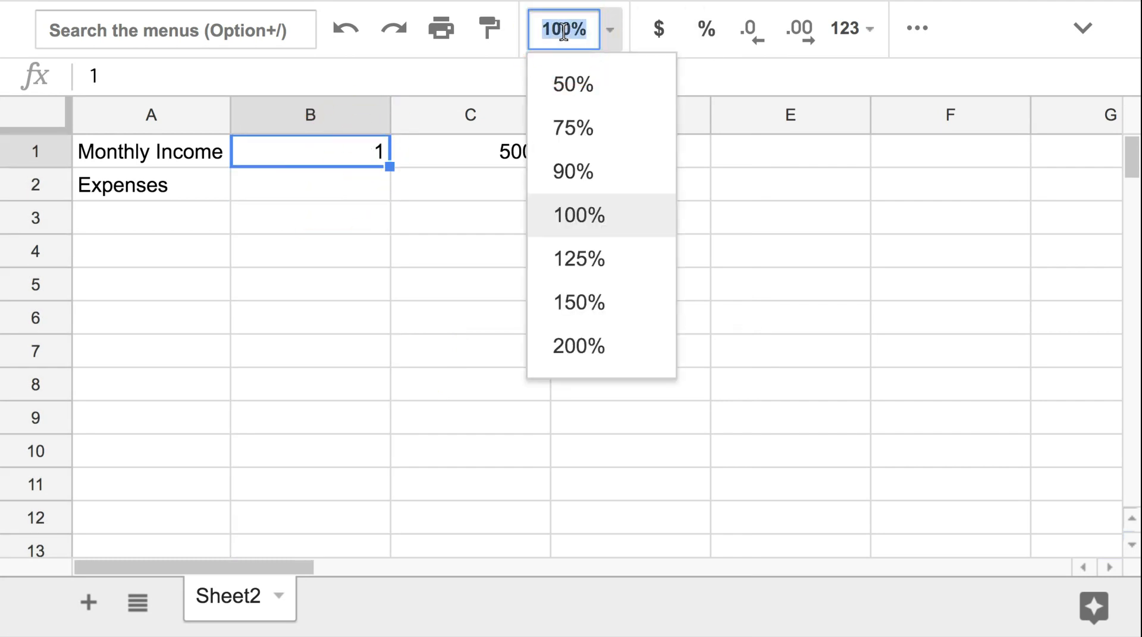
left_click(706, 31)
Enter .5 in B2 and format it as a percentage
left_click(370, 183)
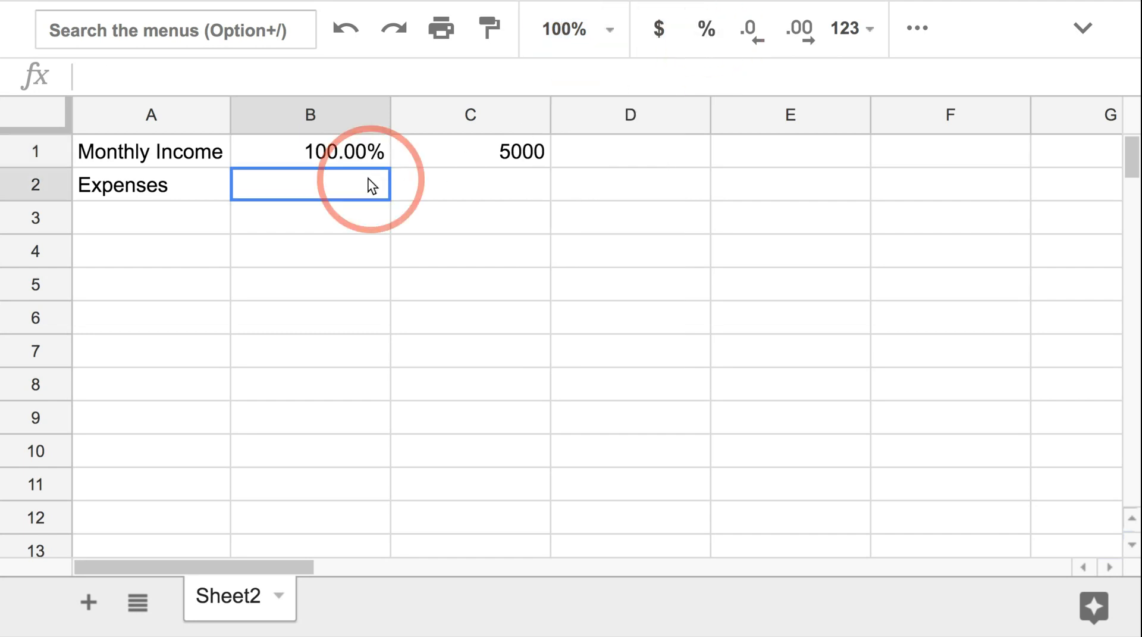
type(".5")
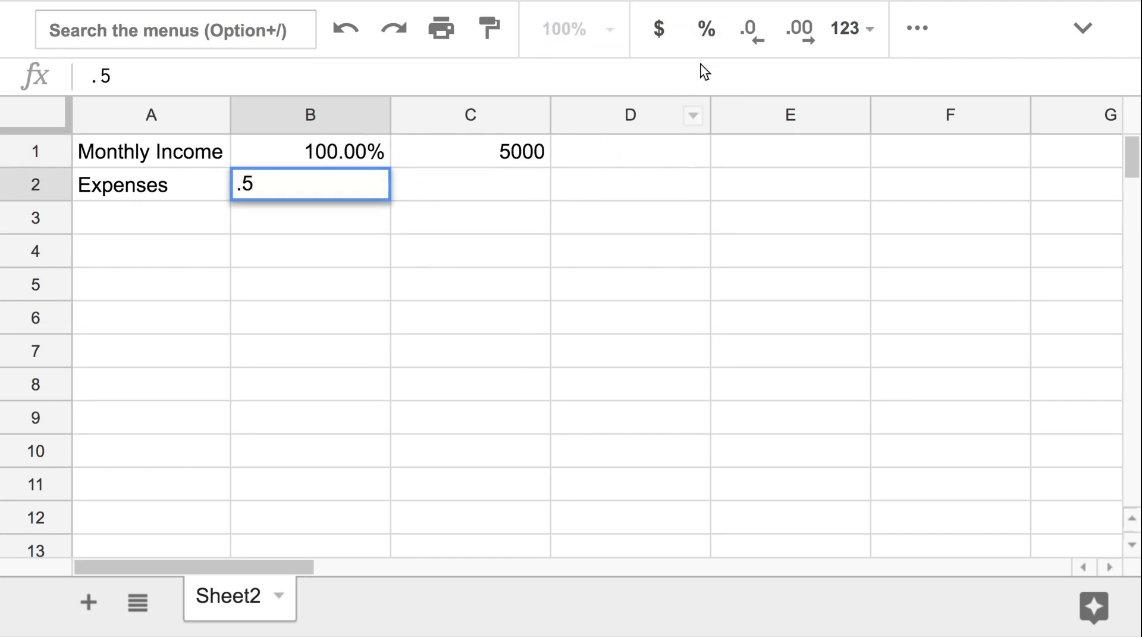
left_click(697, 31)
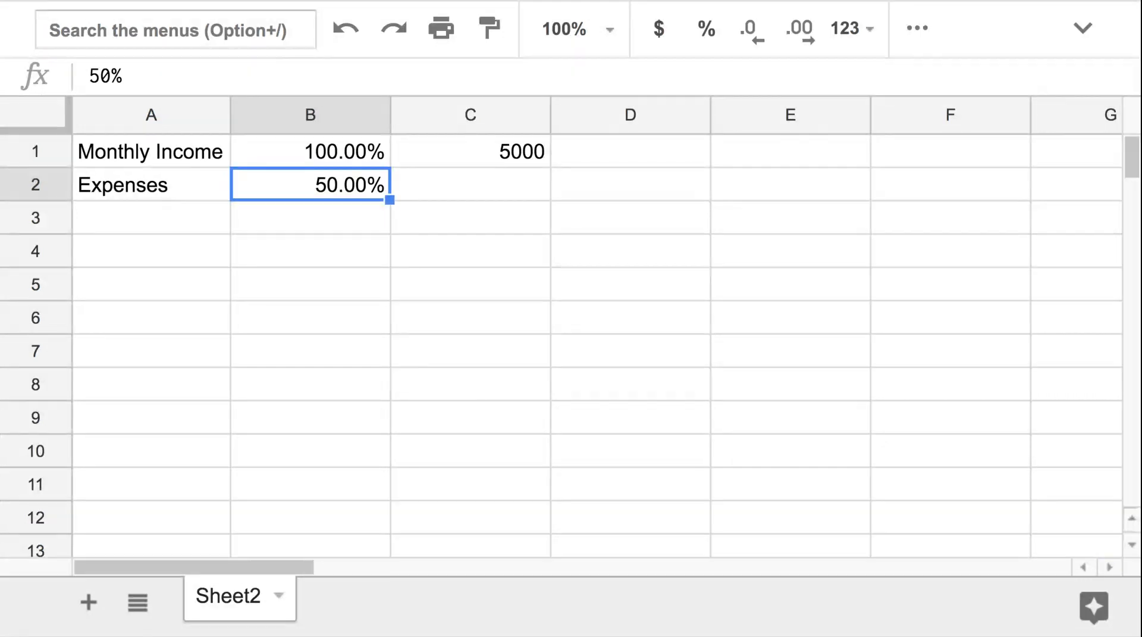
Replace the A2 label with "Rent or Mortage"
left_click(189, 186)
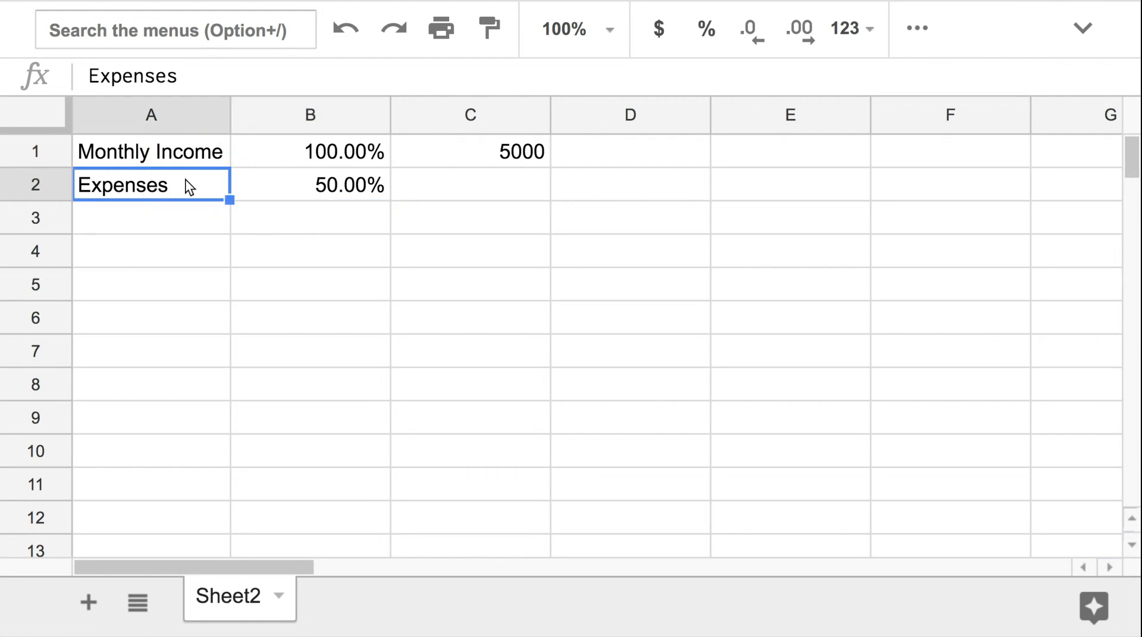
type("Rent or Mon")
key("BackSpace")
type("rtage")
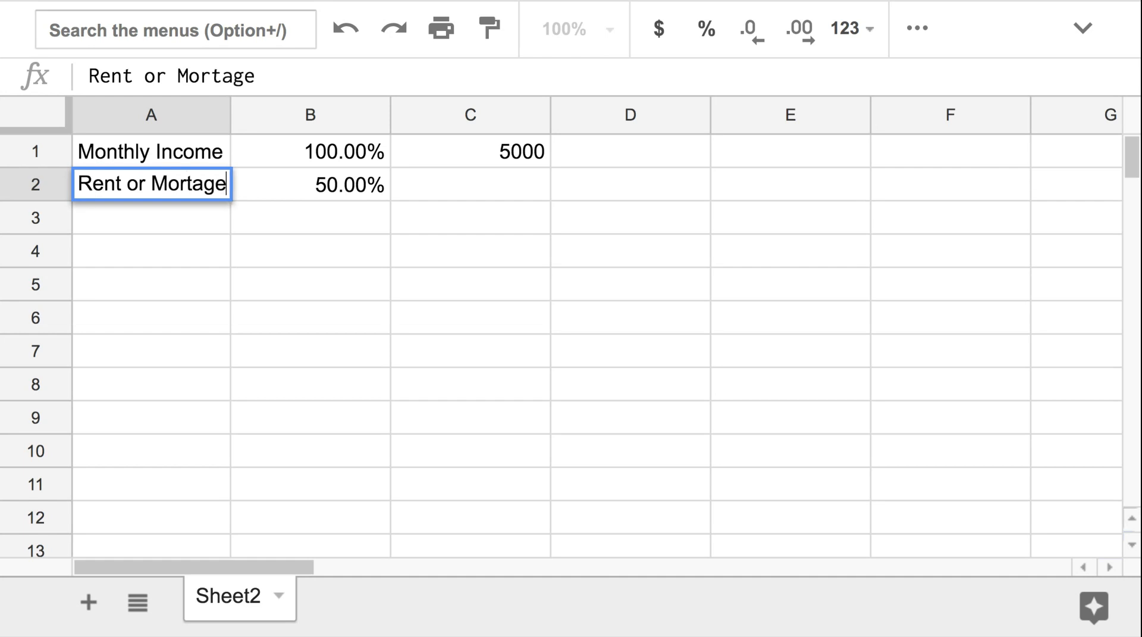
key("Tab")
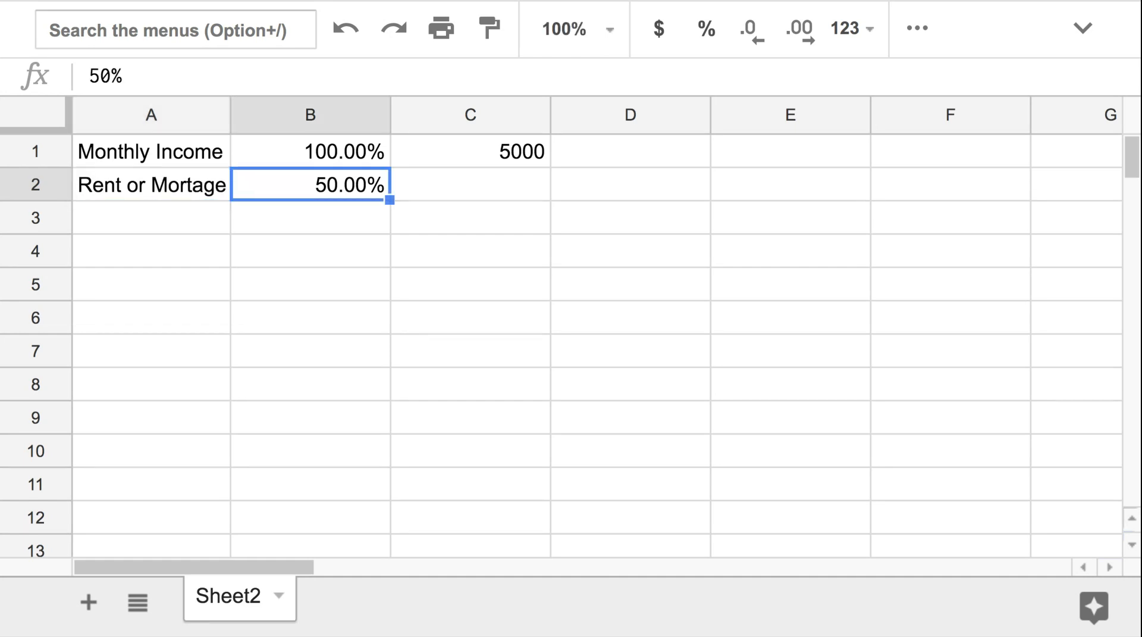
Correct the A2 label's spelling to "Rent or Mortgage"
left_click(173, 182)
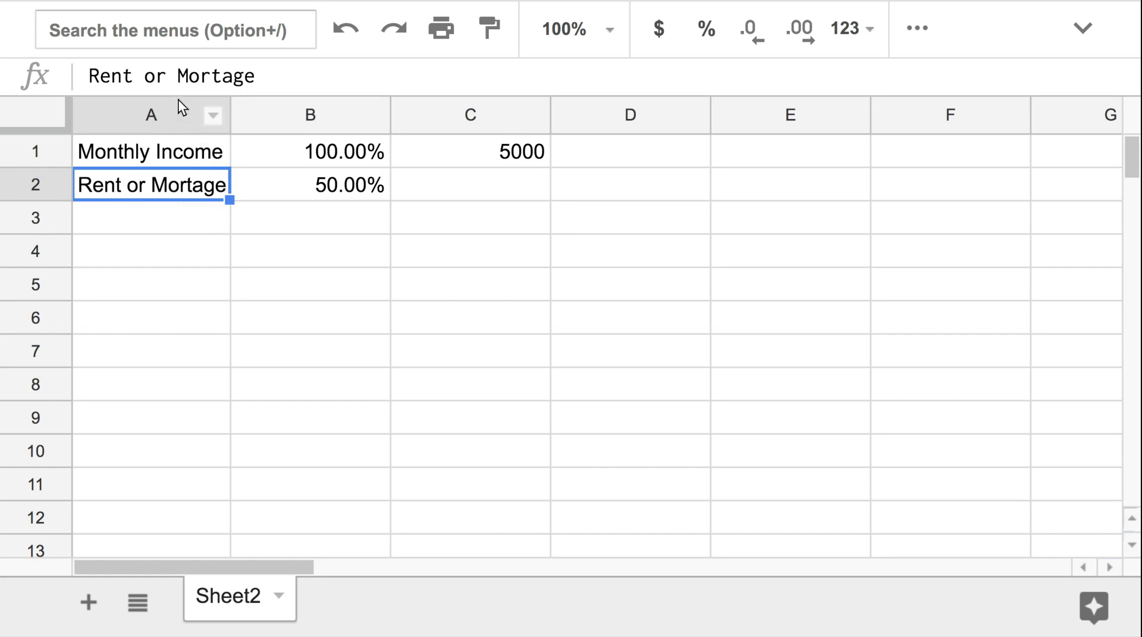
left_click(212, 77)
type("g")
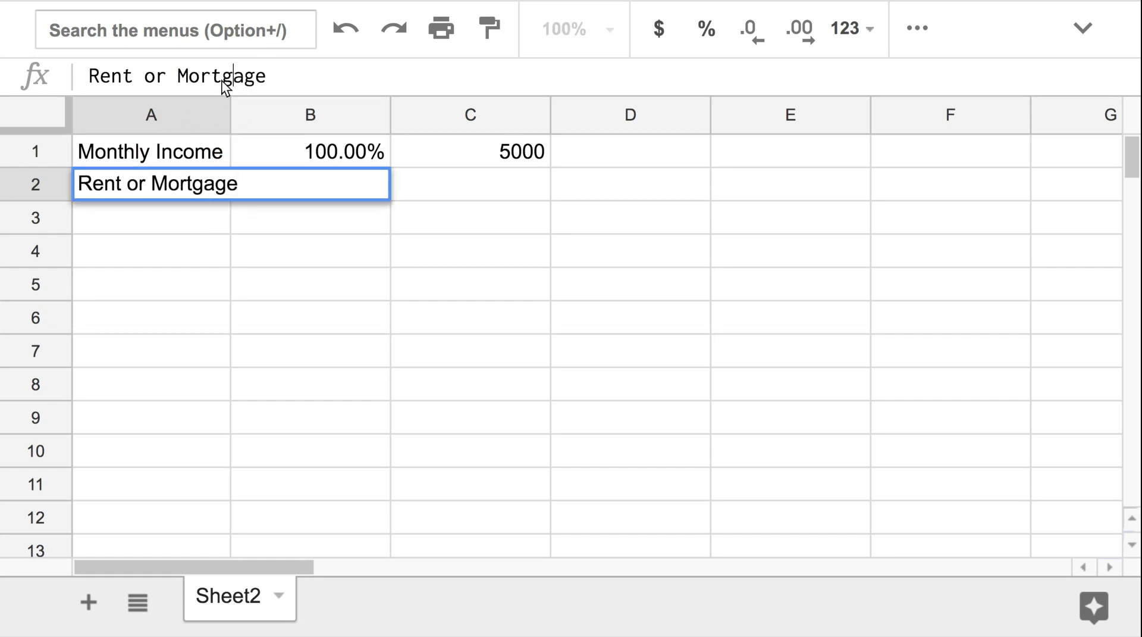
key("Return")
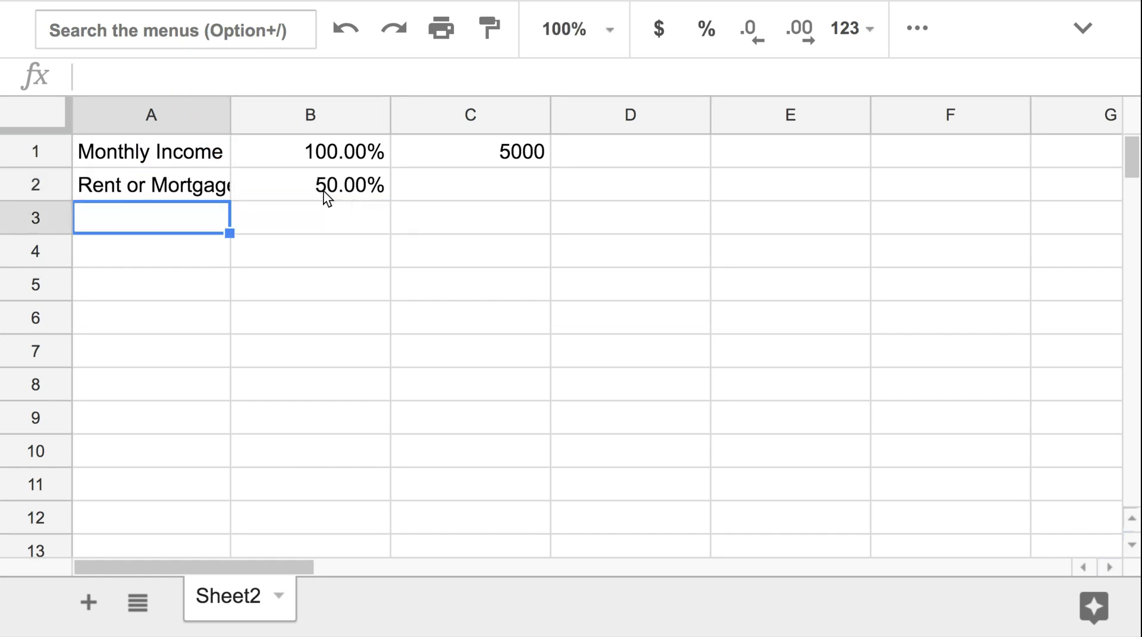
Enter .28 in B2 and format it as a percentage
left_click(323, 190)
type(".28")
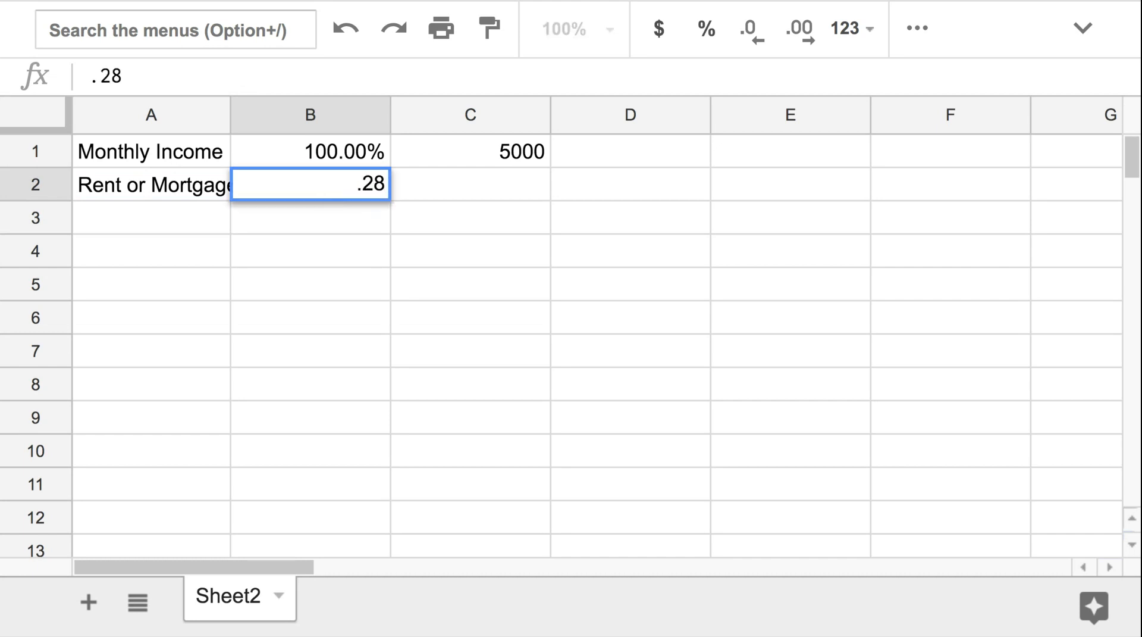
key("Return")
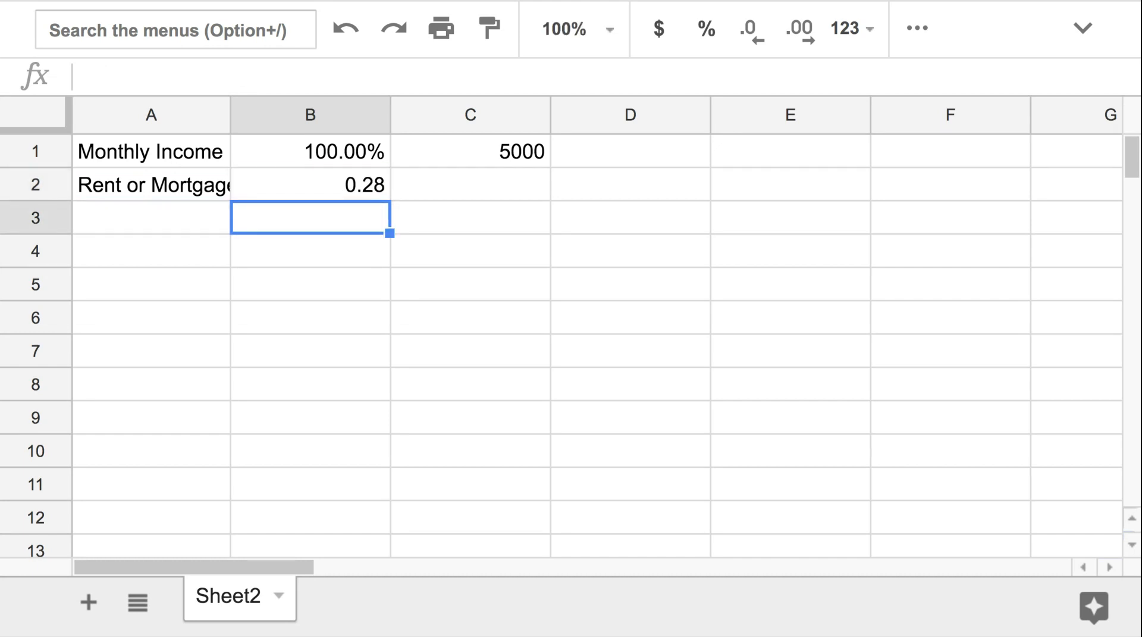
left_click(364, 184)
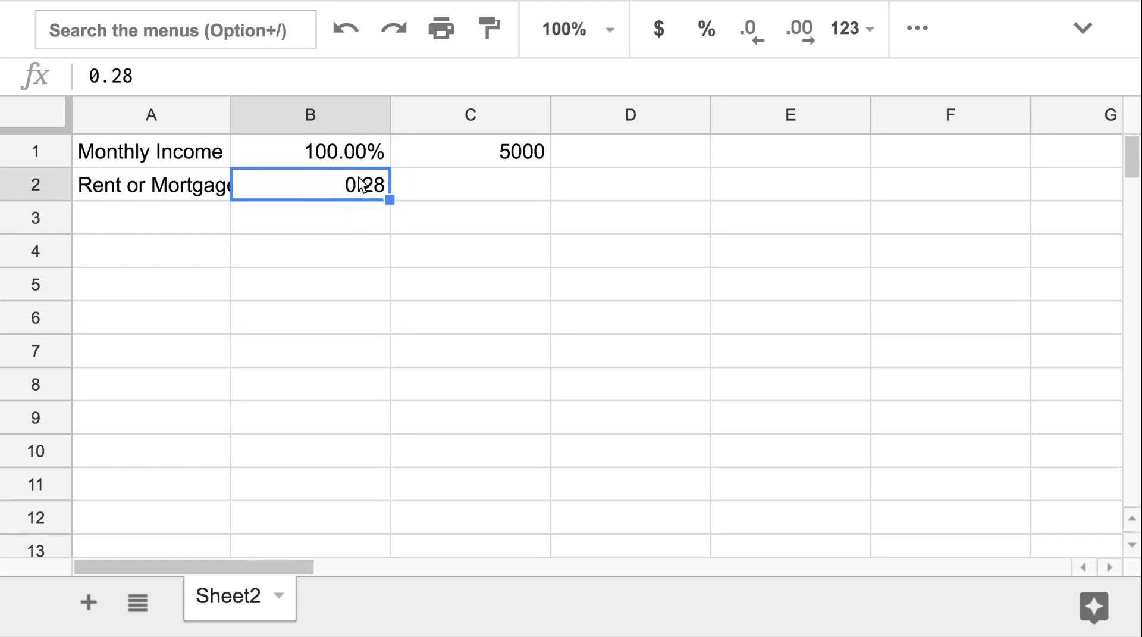
left_click(704, 37)
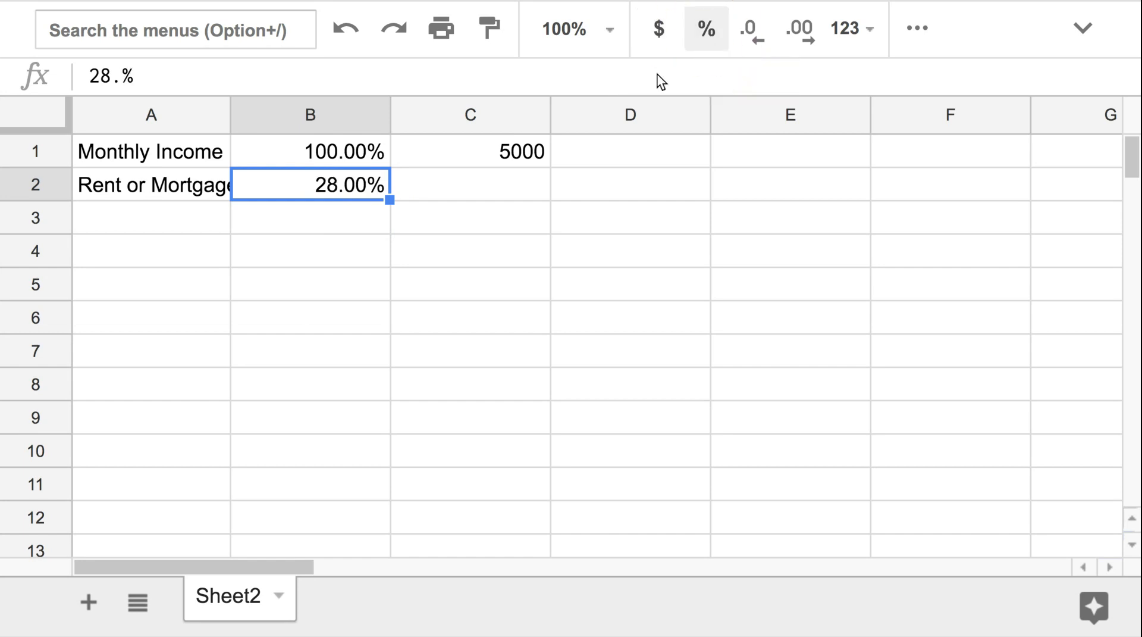
Fit column A to its labels and enter "Other Expenses" in A3
double_click(229, 114)
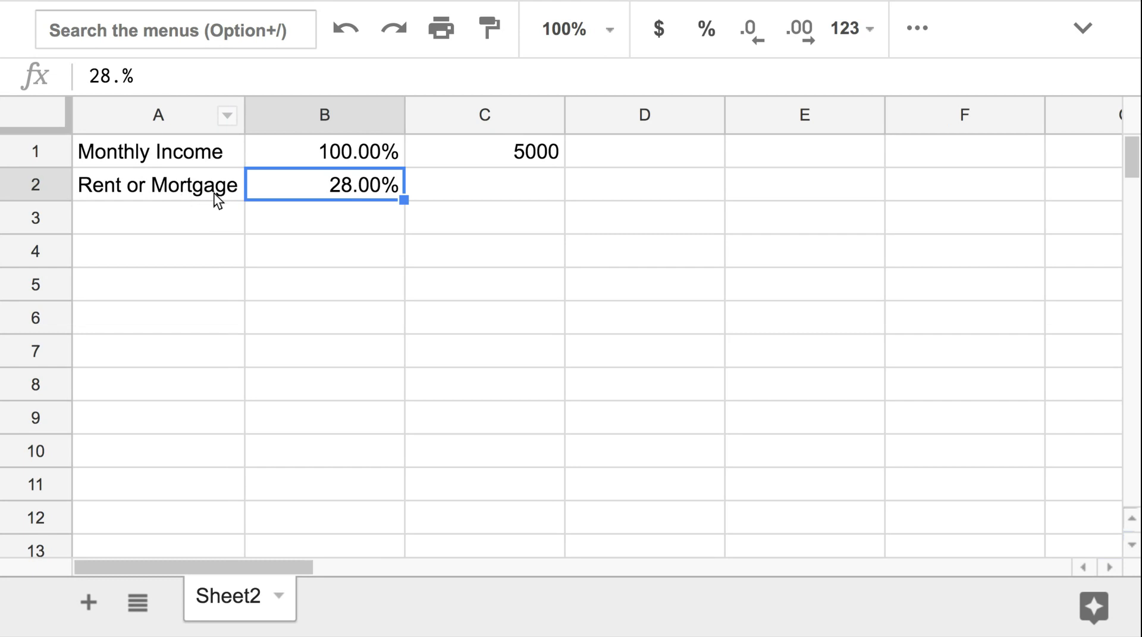
left_click(170, 223)
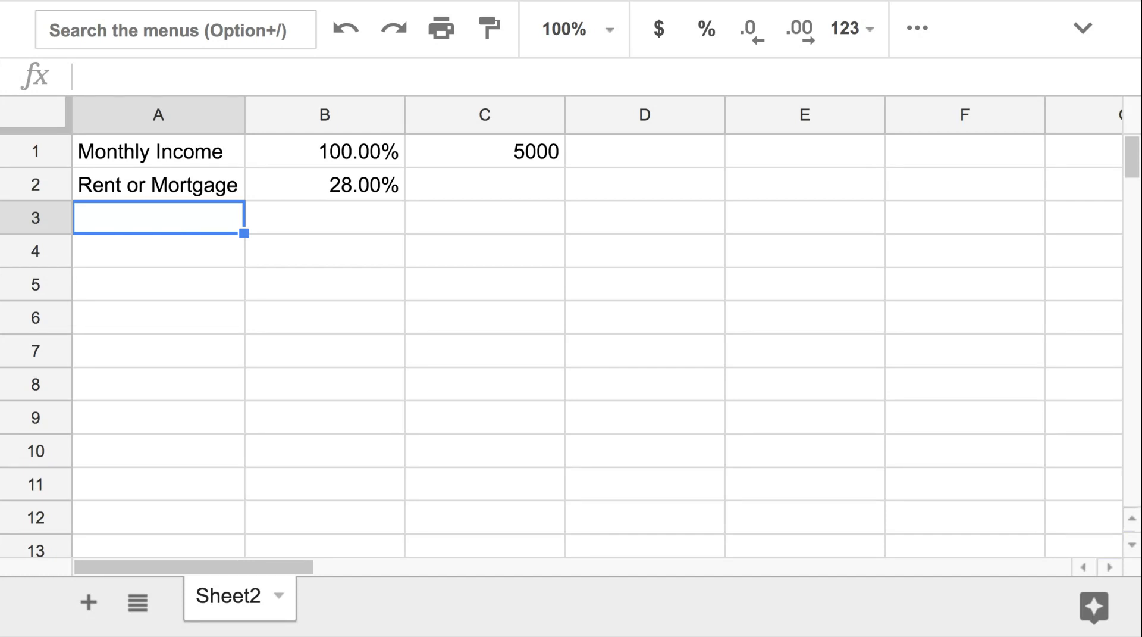
type("Other Expenses")
key("Tab")
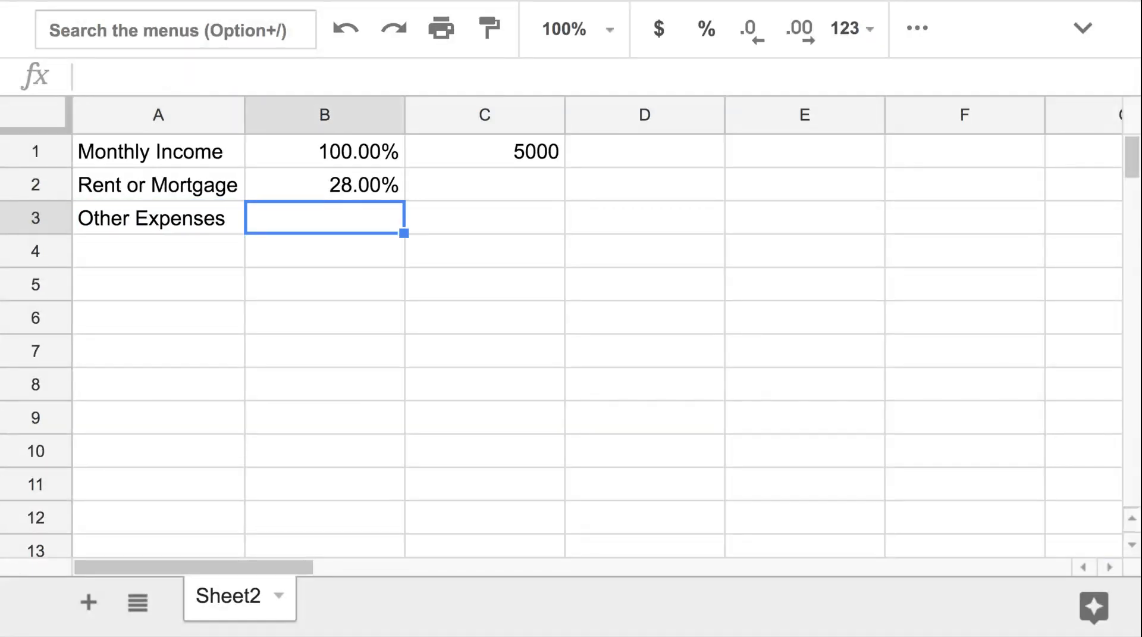
type(".5-")
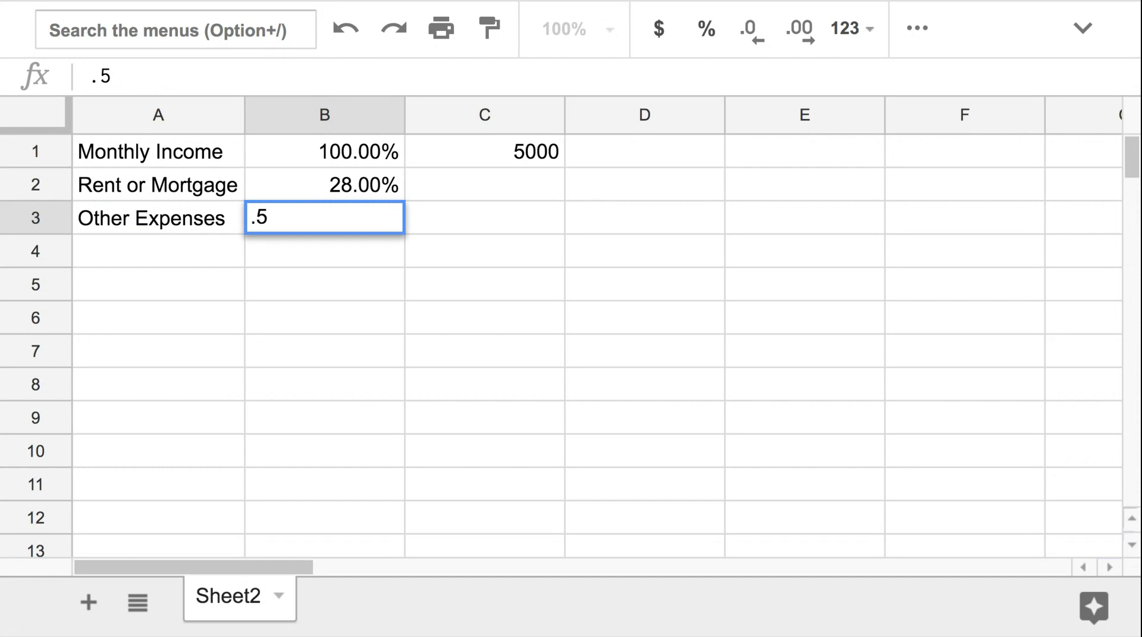
left_click(363, 187)
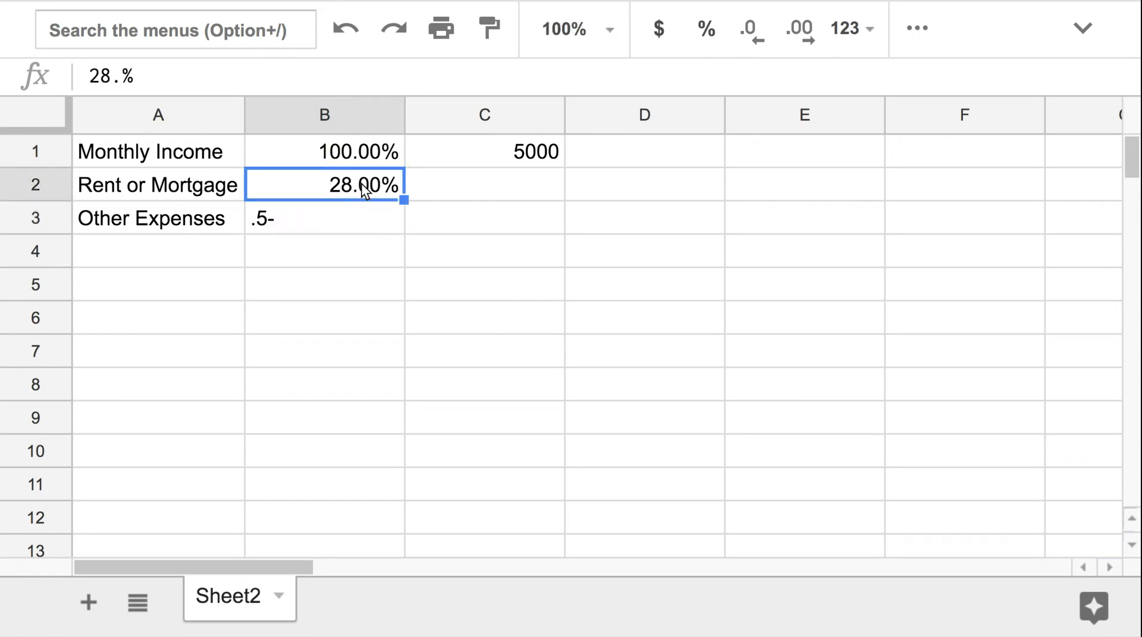
left_click(305, 221)
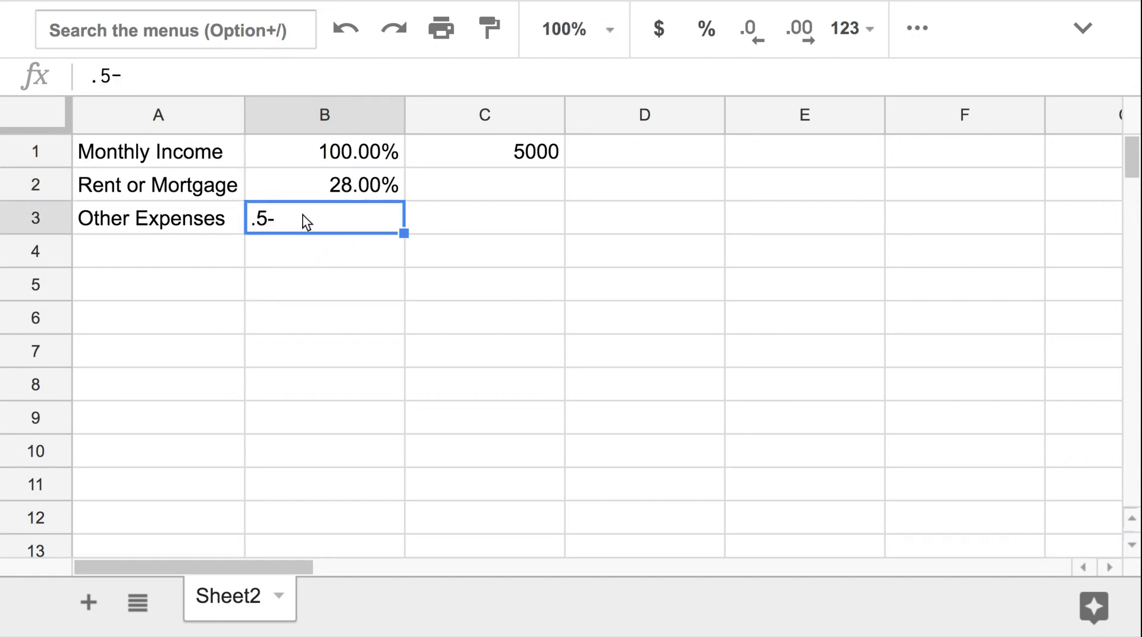
Enter the formula =.50-B2 in B3 to compute the other expenses share
type("=.")
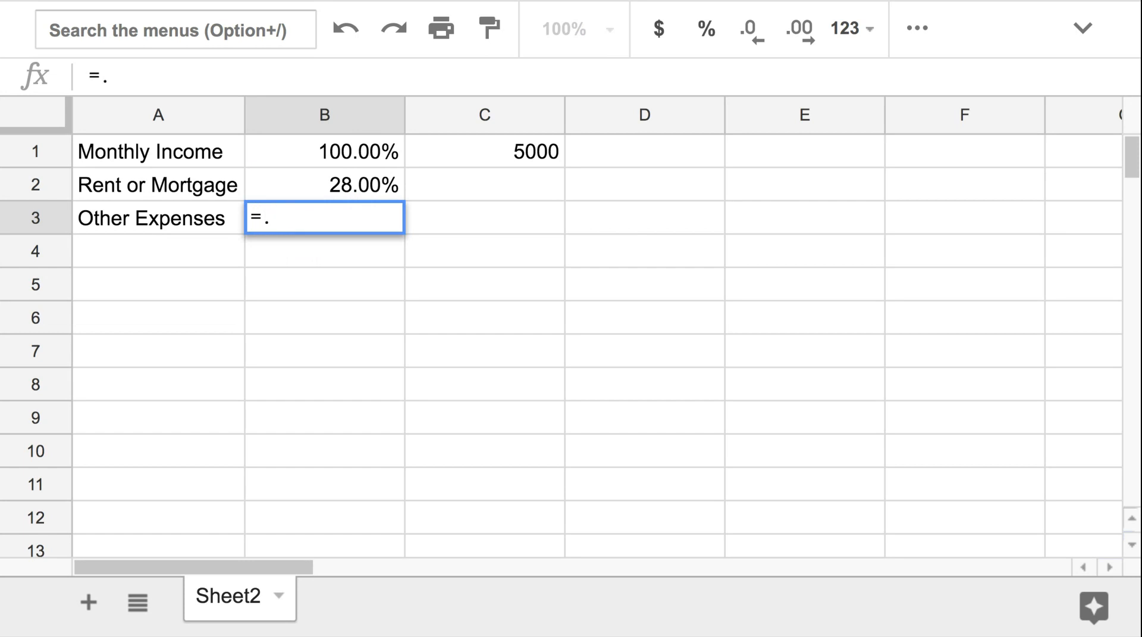
type("50-")
left_click(342, 184)
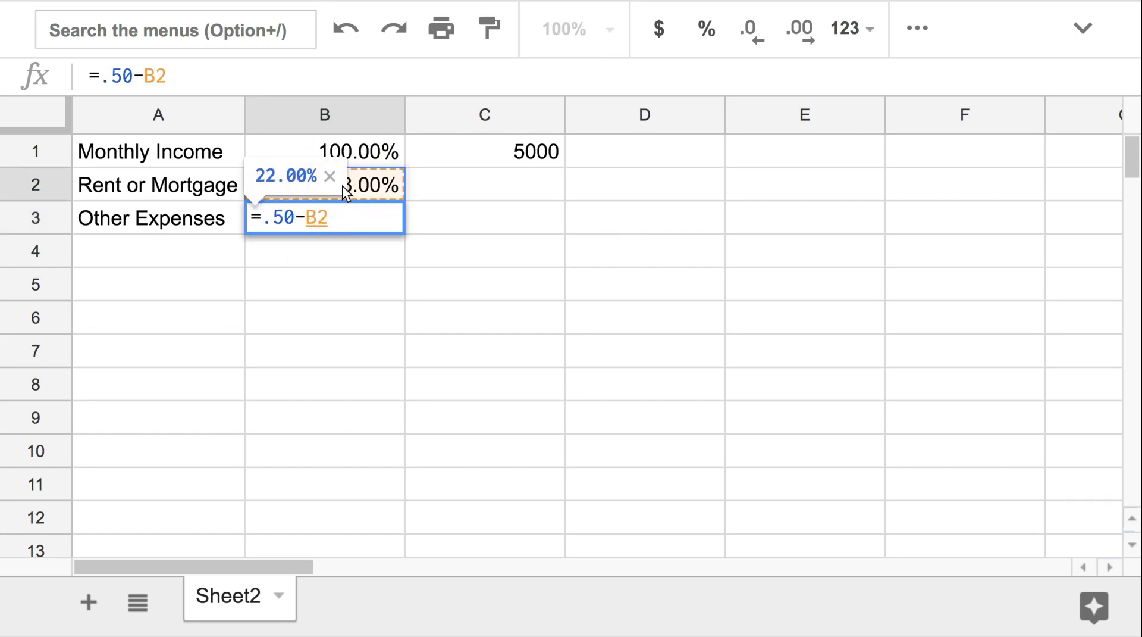
key("Return")
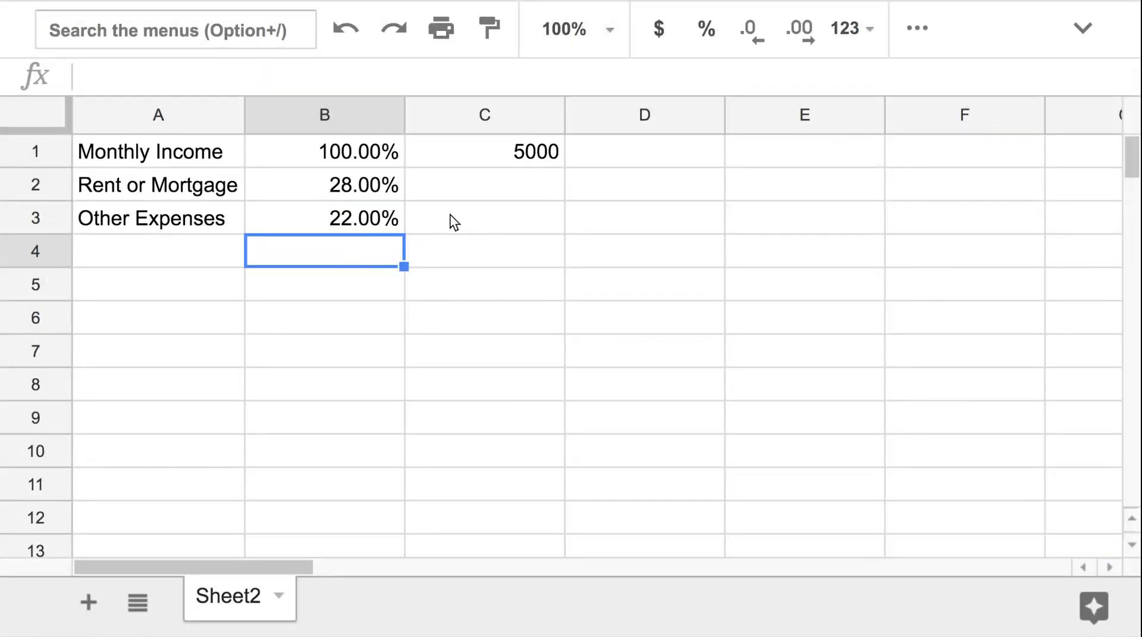
Enter the formula =C1*B2 in C2 to compute the rent amount from the monthly income
left_click(523, 193)
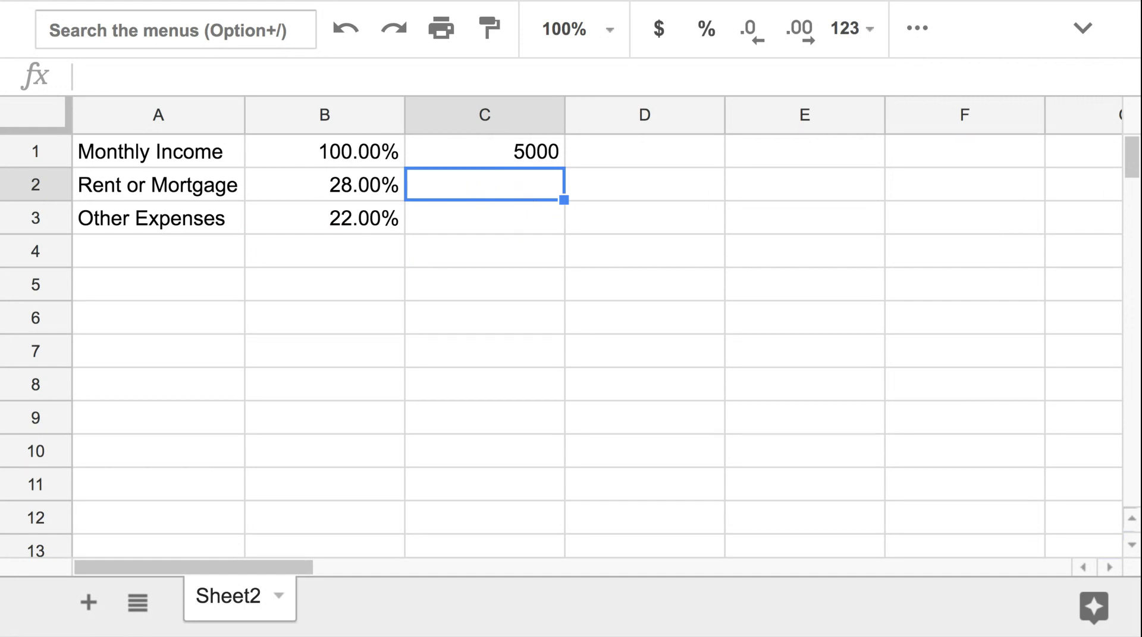
type("=")
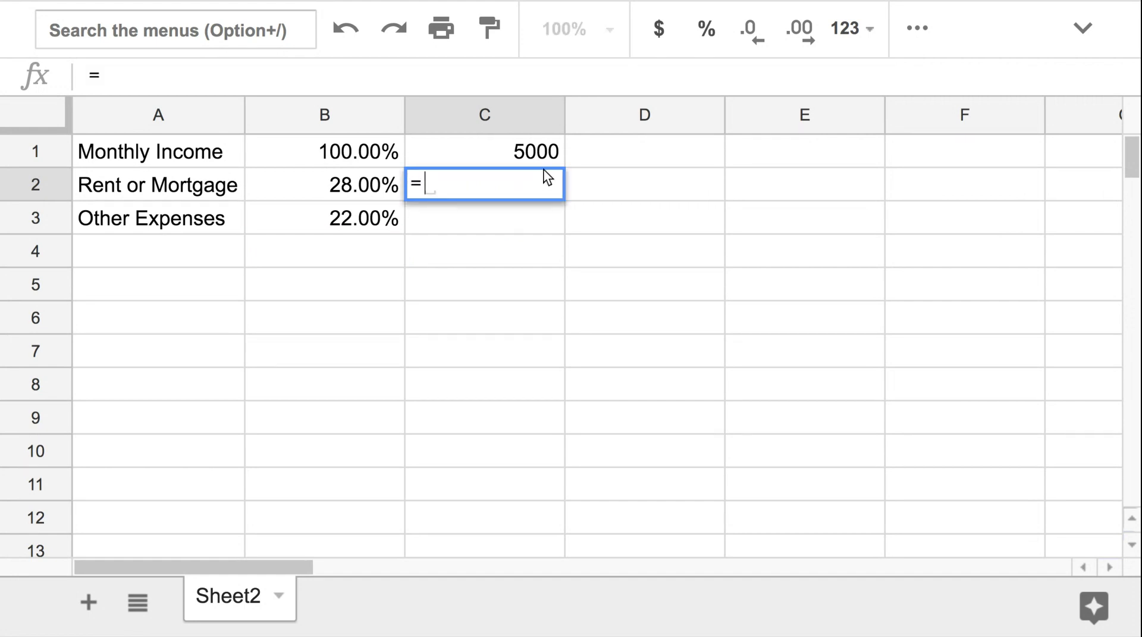
left_click(540, 154)
type("*")
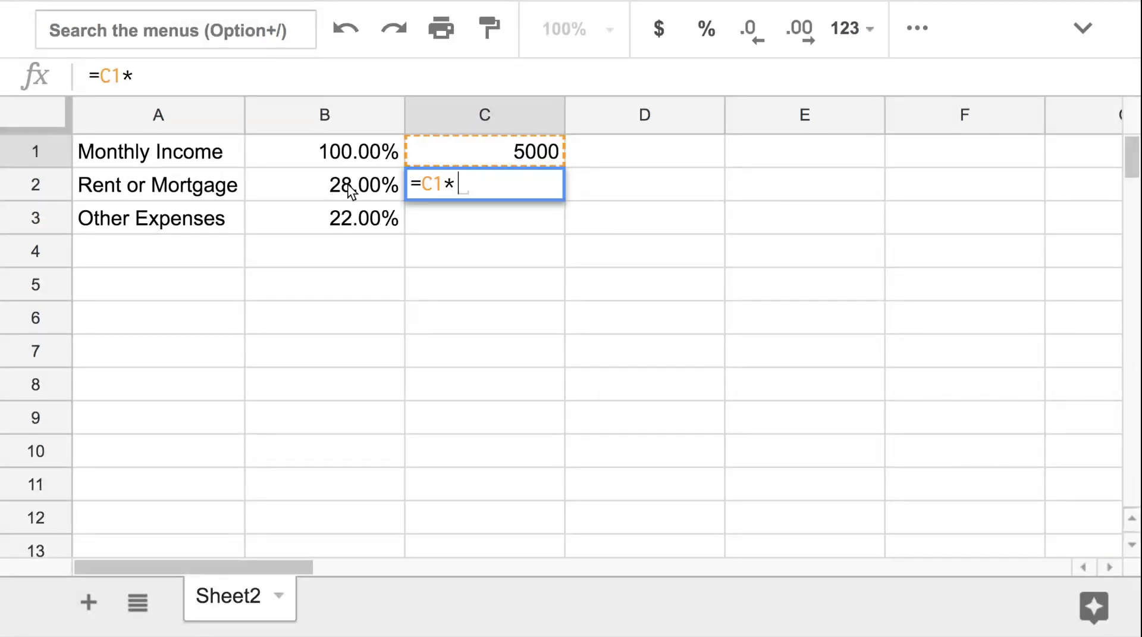
left_click(351, 189)
key("Return")
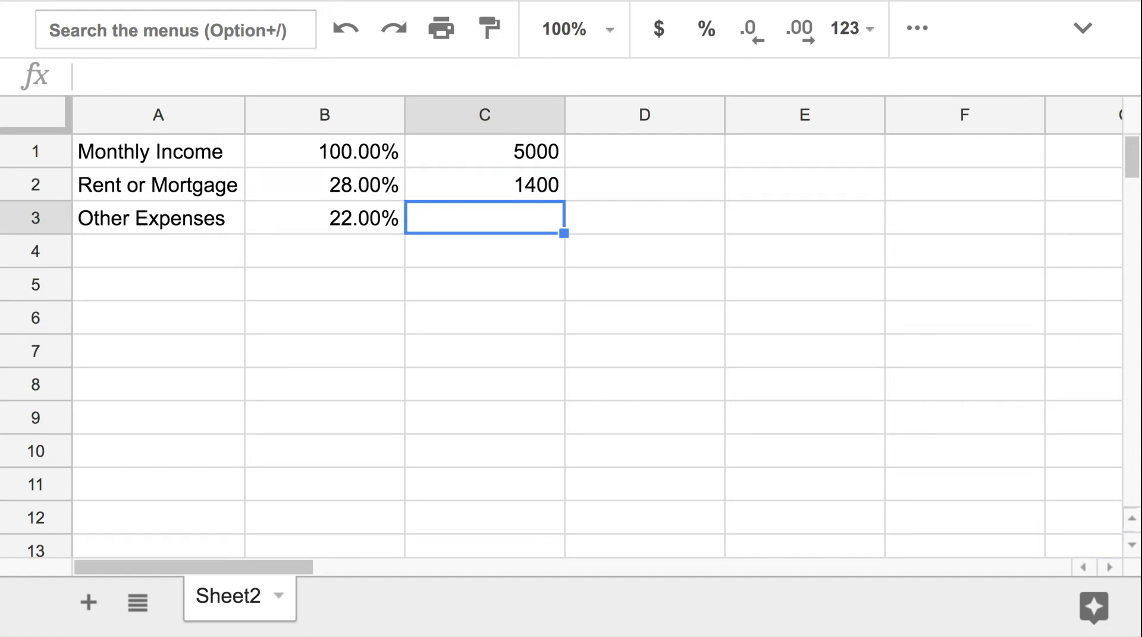
Copy C2's formula down to C3 and inspect the copied formula
left_click(548, 188)
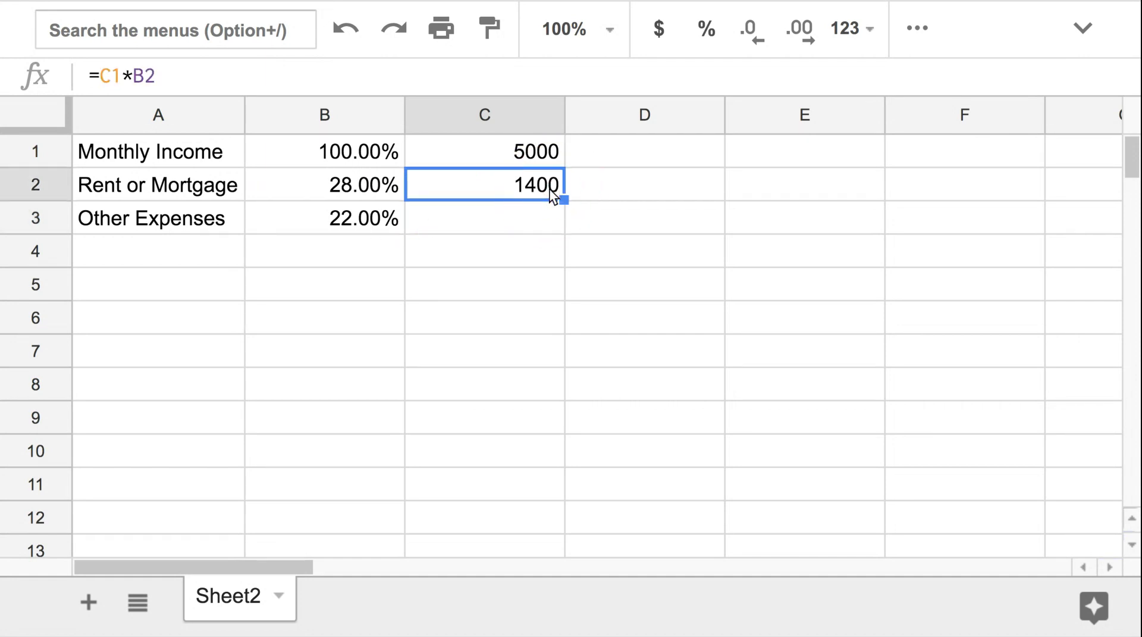
left_click_drag(565, 200, 564, 230)
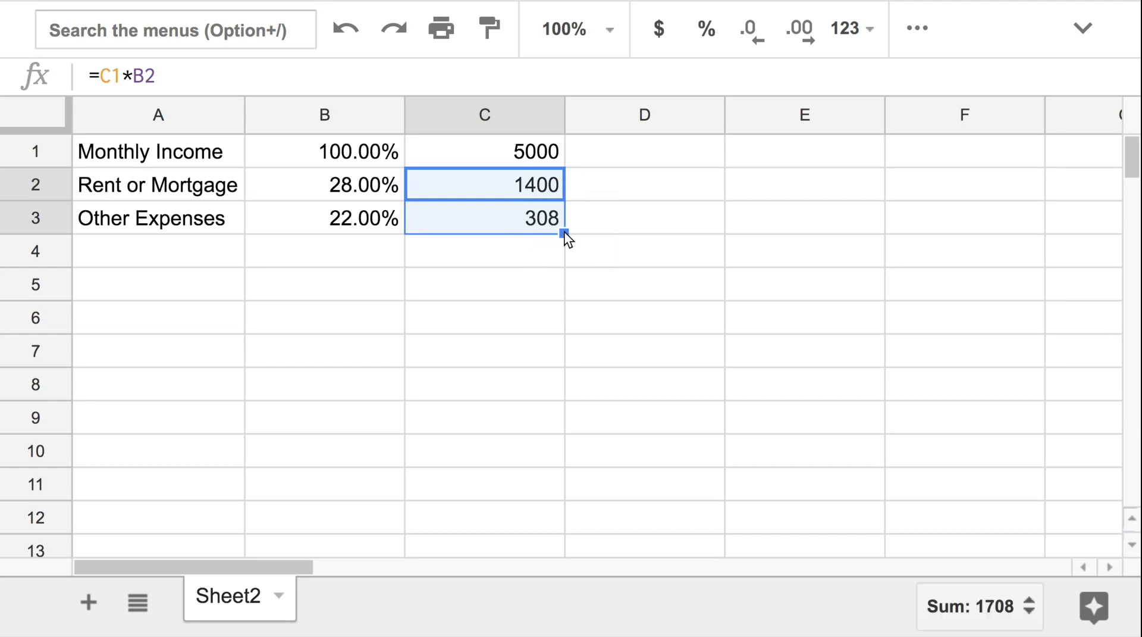
left_click(532, 216)
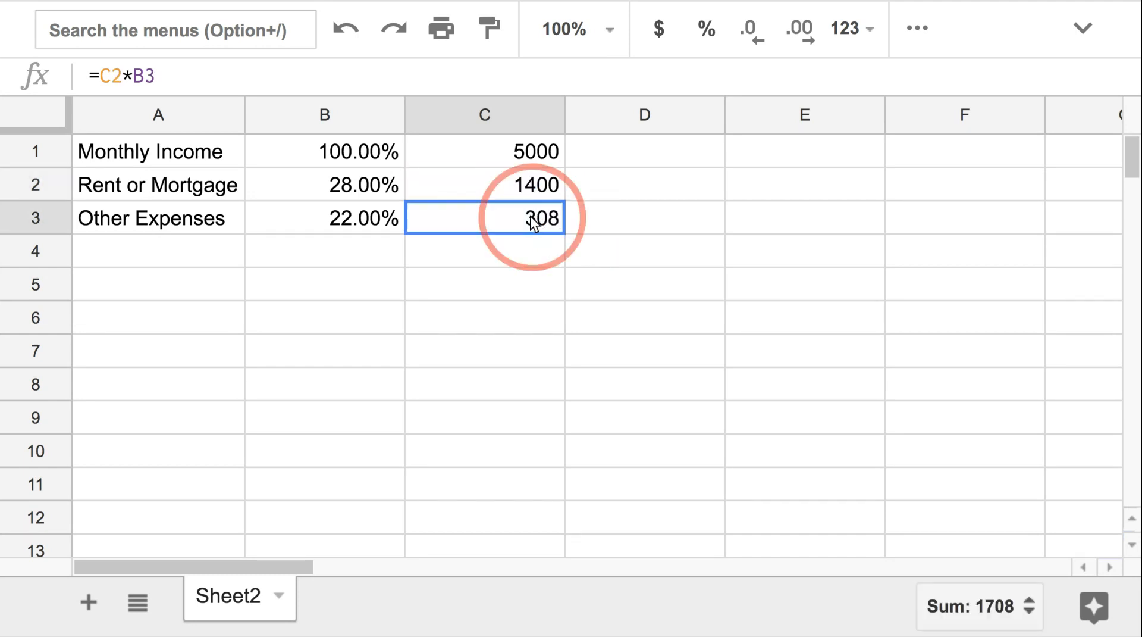
left_click(520, 186)
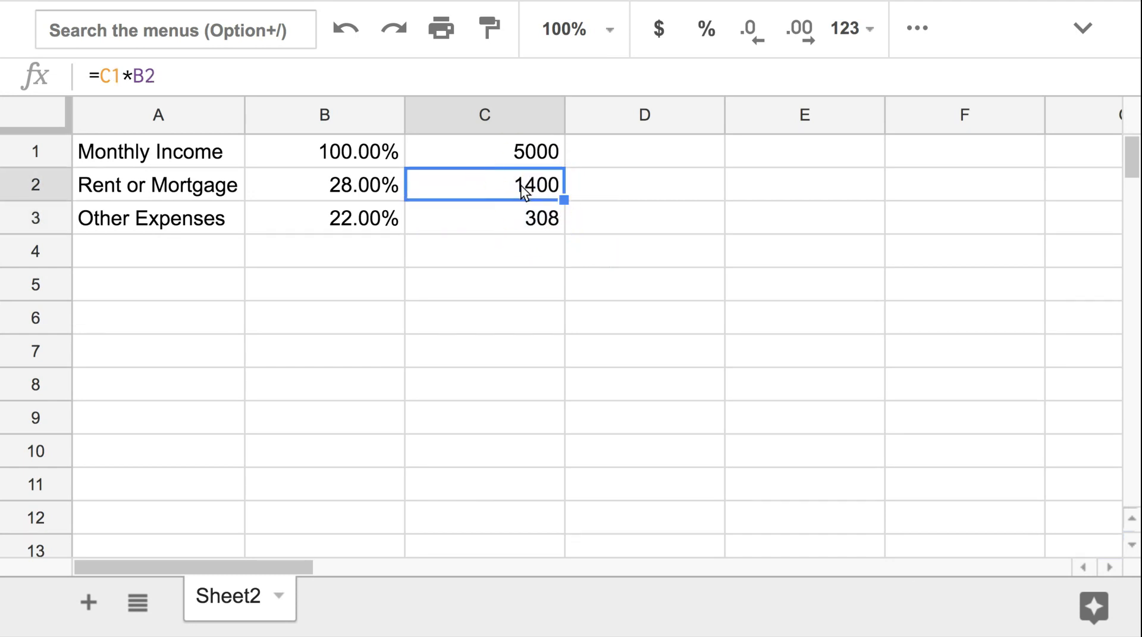
Change C2's formula to =C$1*B2 to lock the income row, then copy it down to C3
left_click(102, 73)
left_click(109, 75)
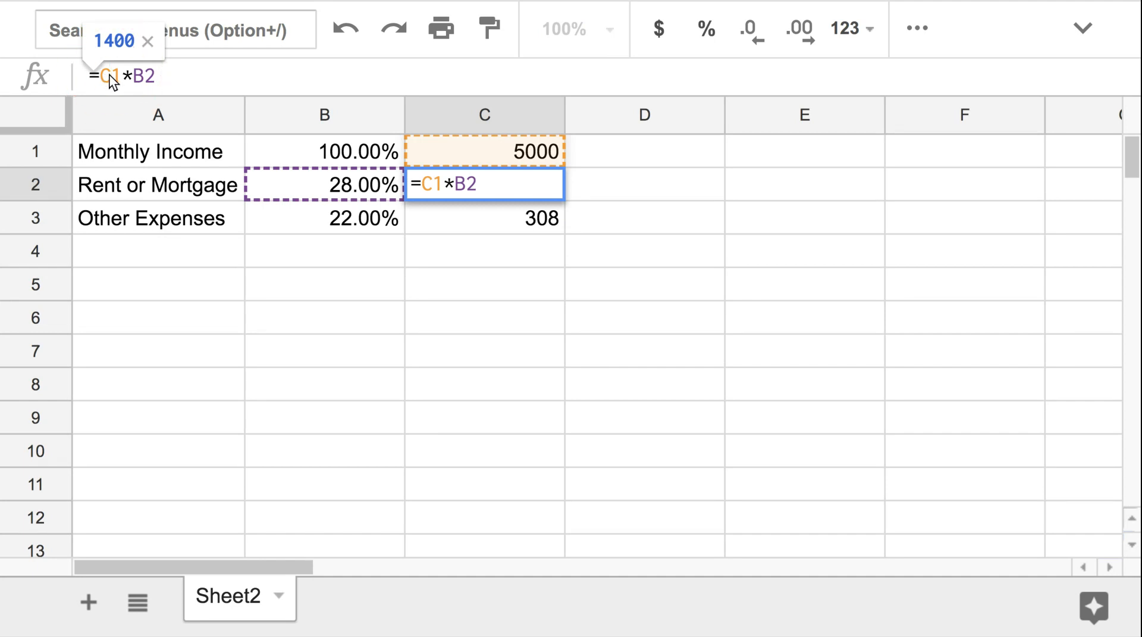
type("$")
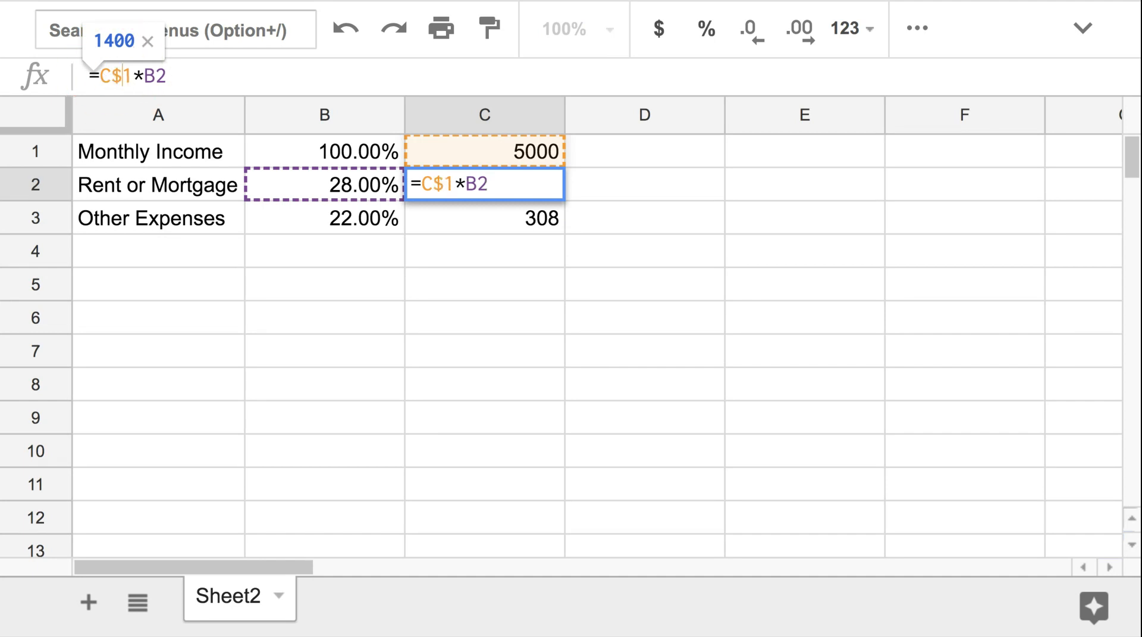
key("Return")
left_click(502, 194)
left_click_drag(566, 199, 570, 208)
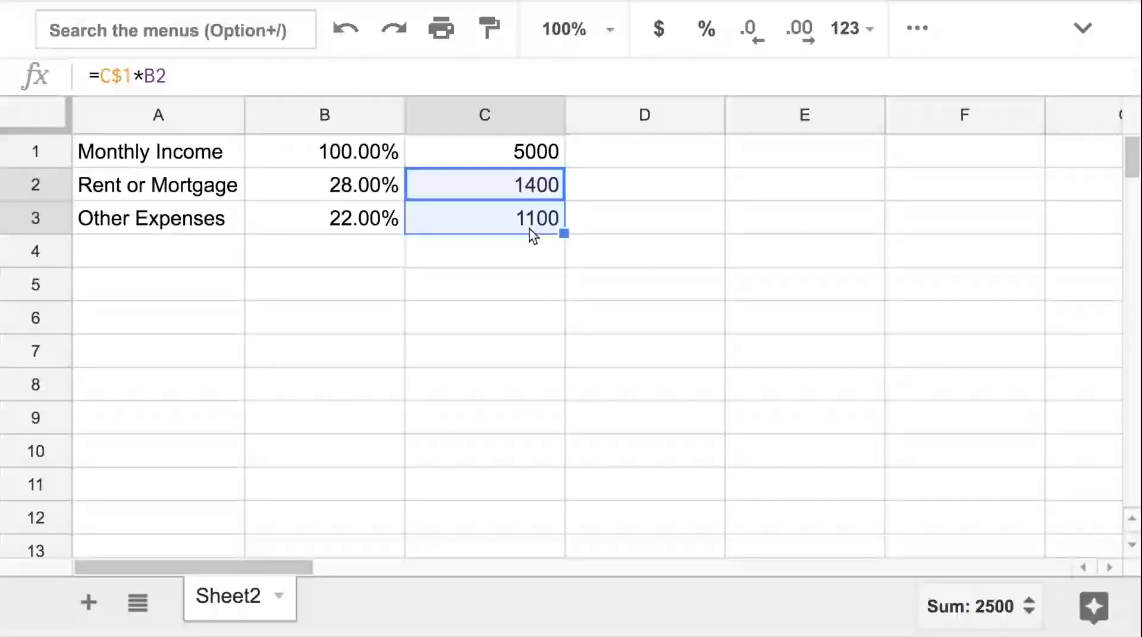
Enter the label "Total Expenses" in A4
left_click(204, 251)
type("Total ")
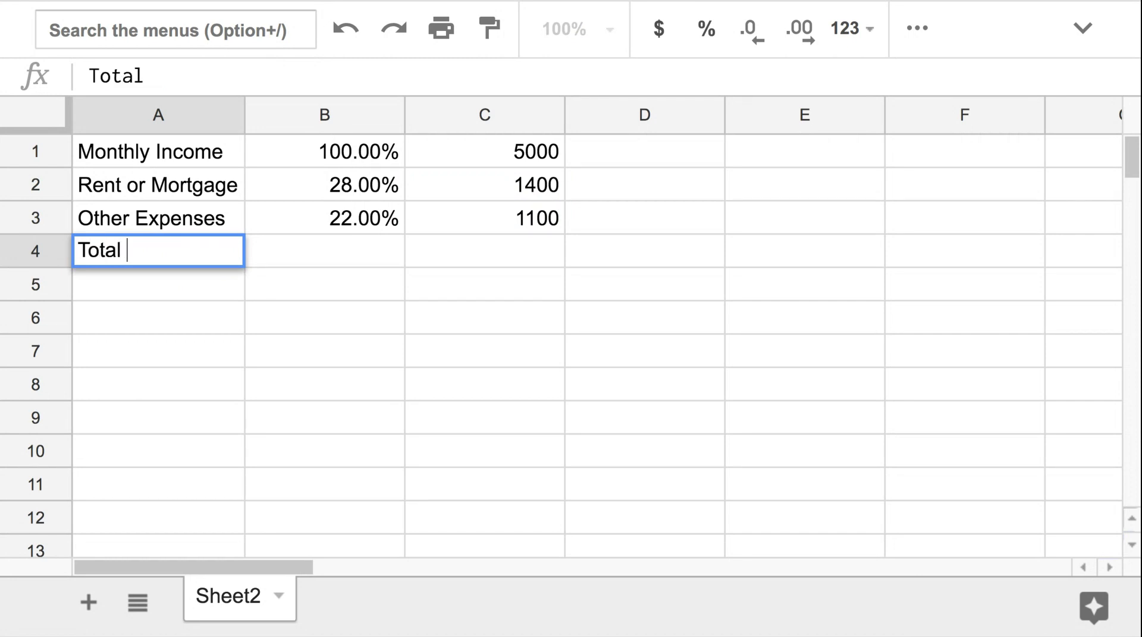
type("Expenses")
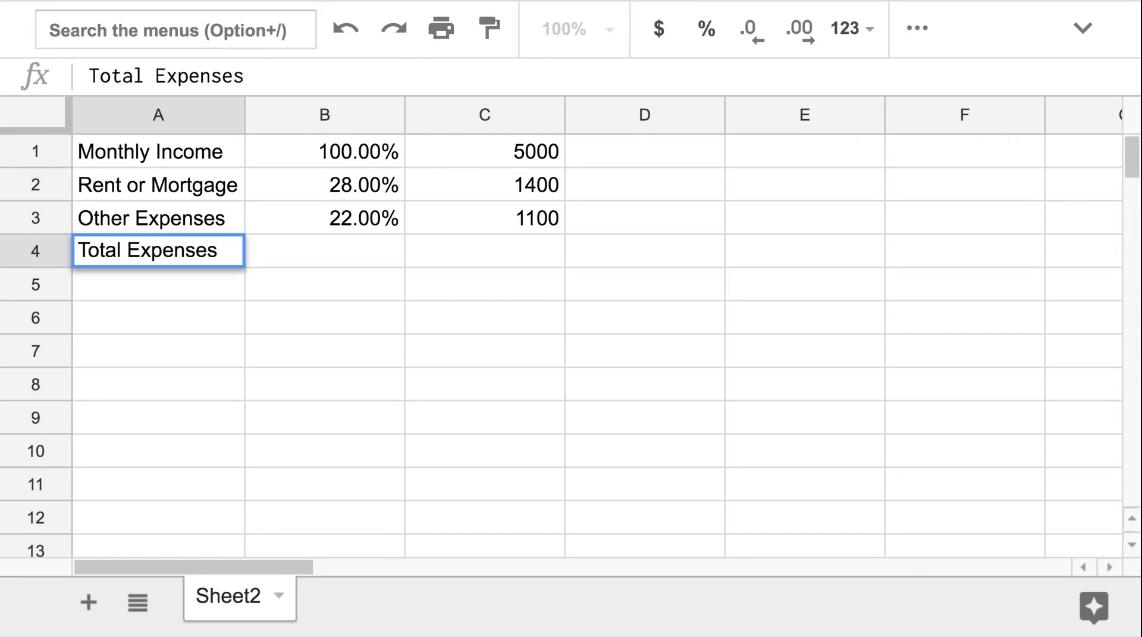
key("Tab")
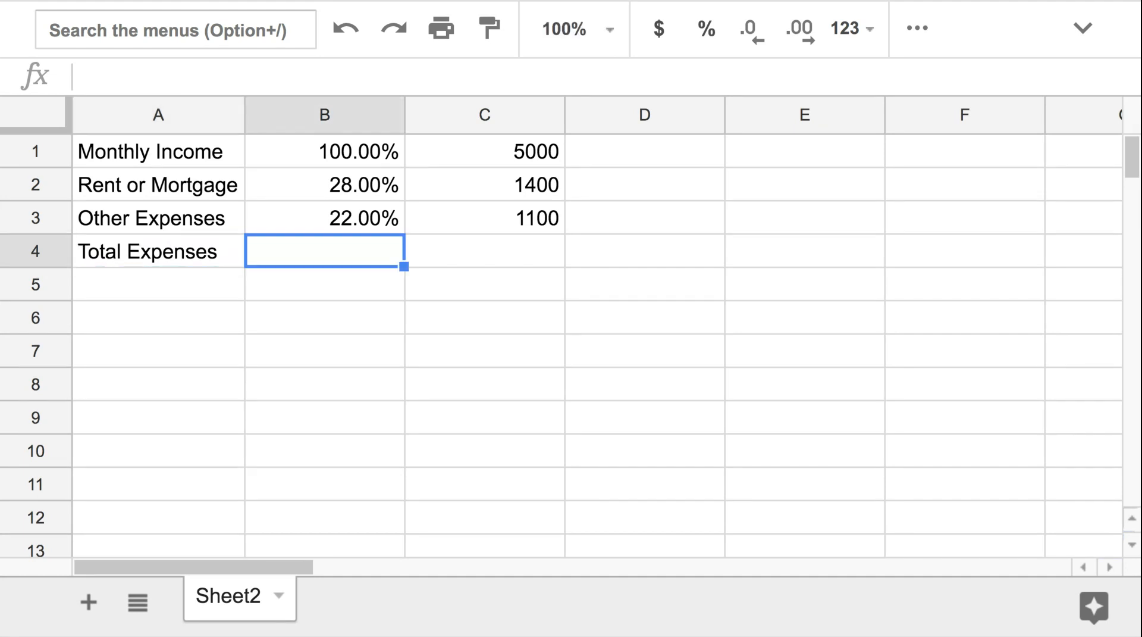
Enter =SUM(B2:B3) in B4 and copy the formula across to C4
type("=sum(")
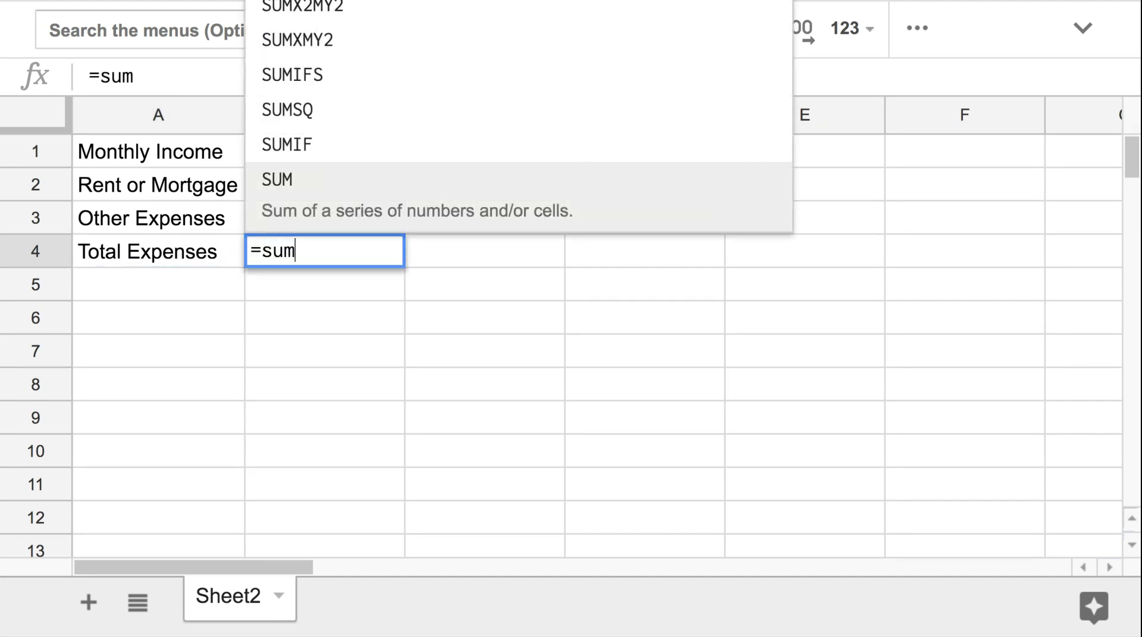
left_click(325, 181)
key("shift+Down")
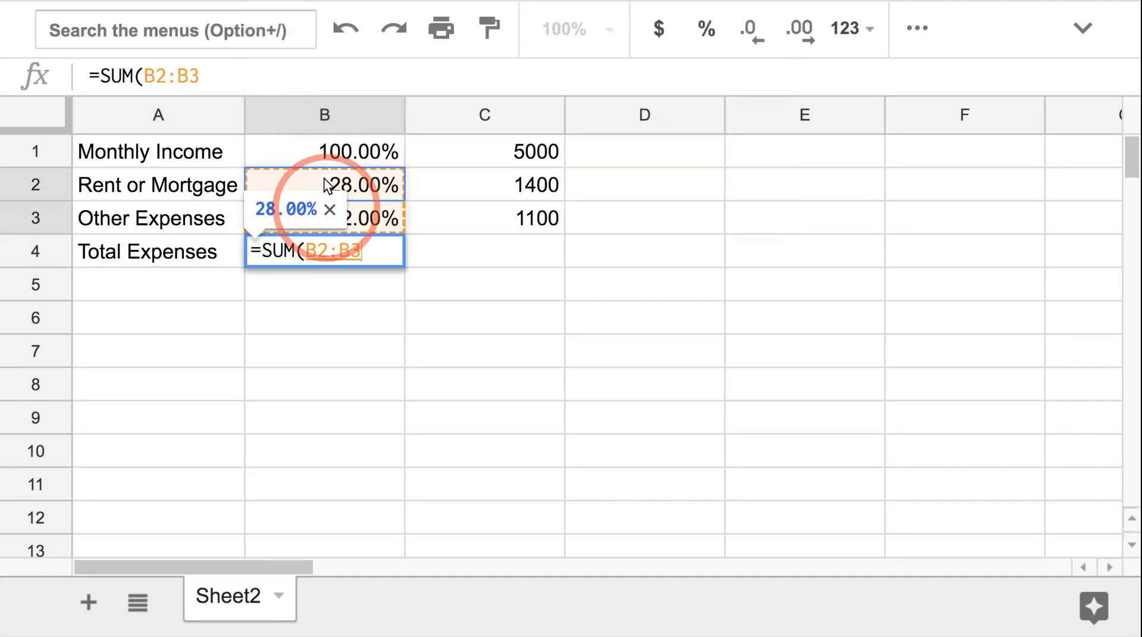
key("Return")
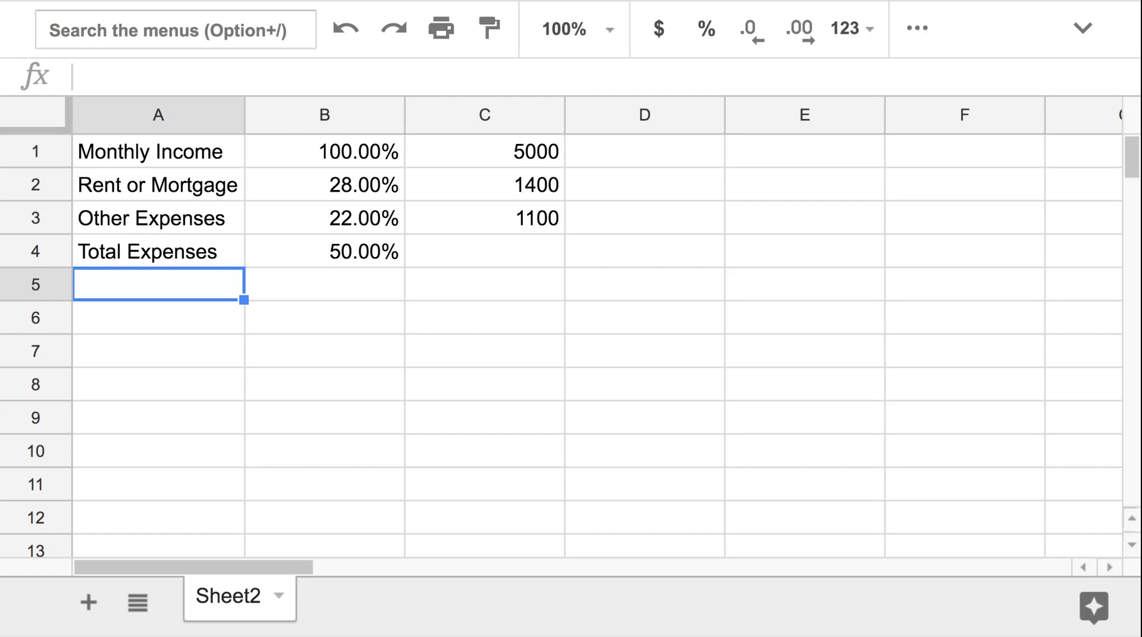
left_click(397, 256)
left_click_drag(402, 264, 404, 267)
left_click(559, 237)
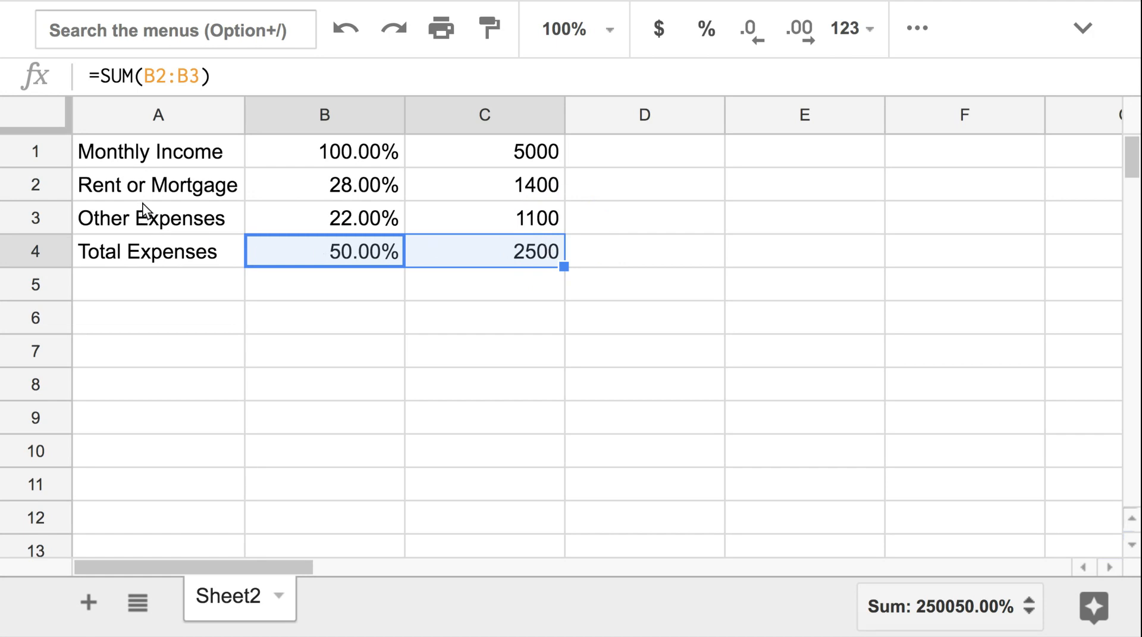
Add bottom borders beneath rows 1 and 3 across columns A to C
left_click(150, 157)
left_click(434, 151, "shift")
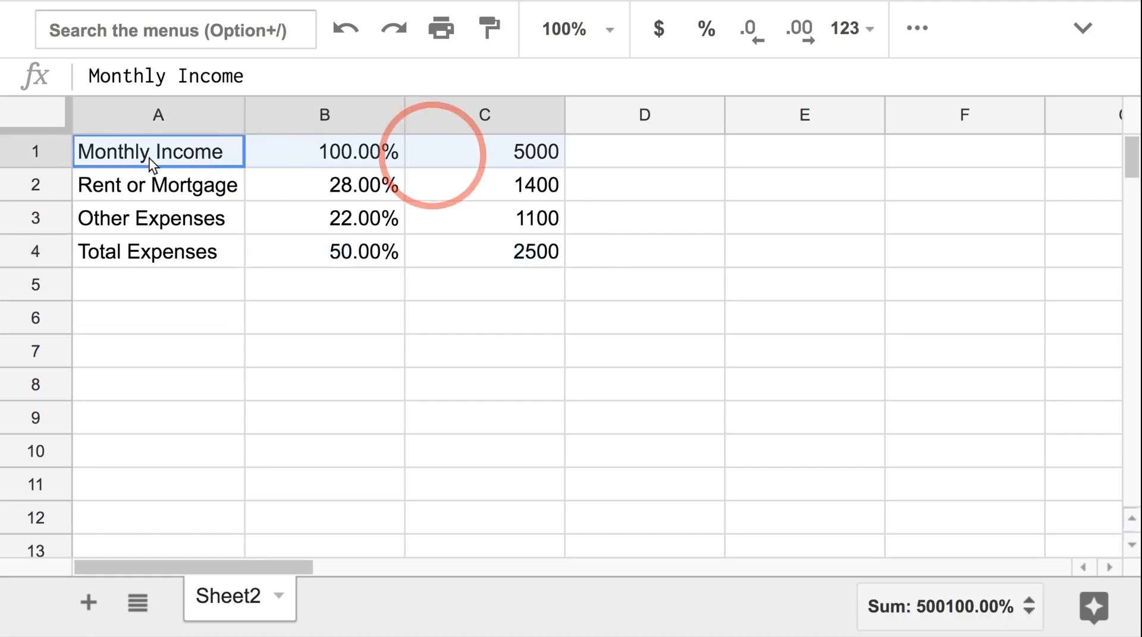
left_click(910, 36)
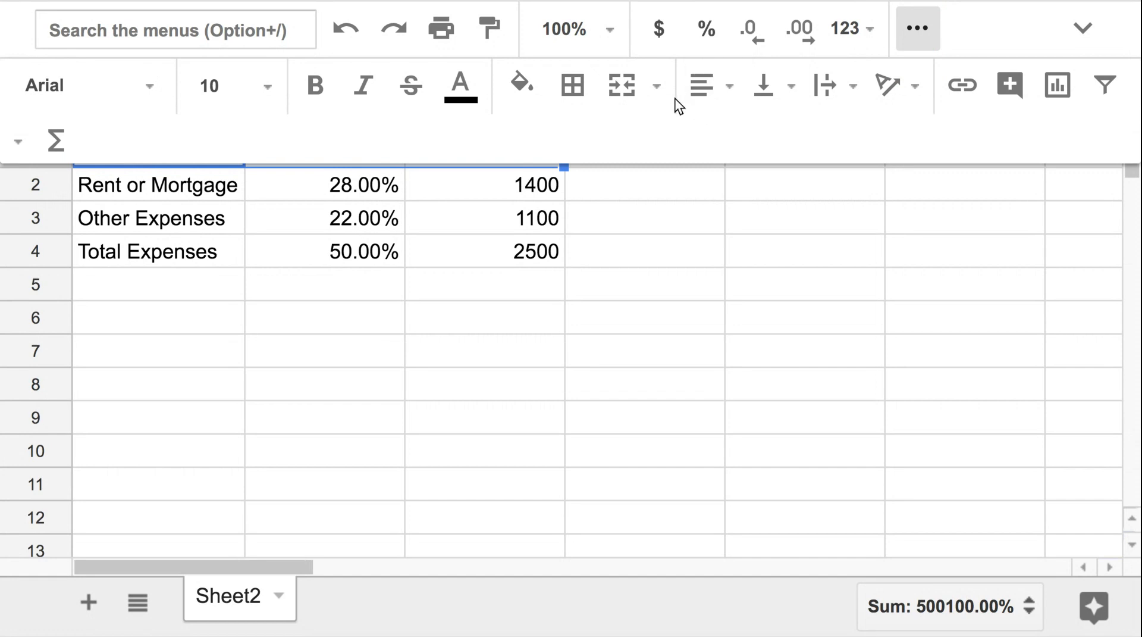
left_click(572, 85)
left_click(737, 202)
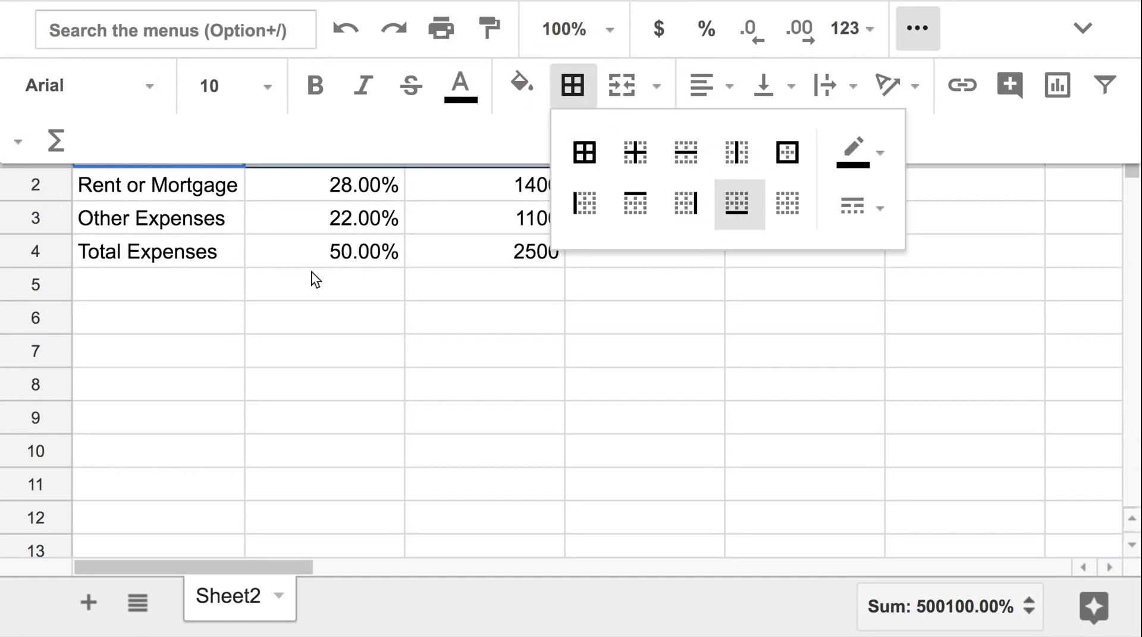
left_click(184, 205)
left_click(450, 213, "shift")
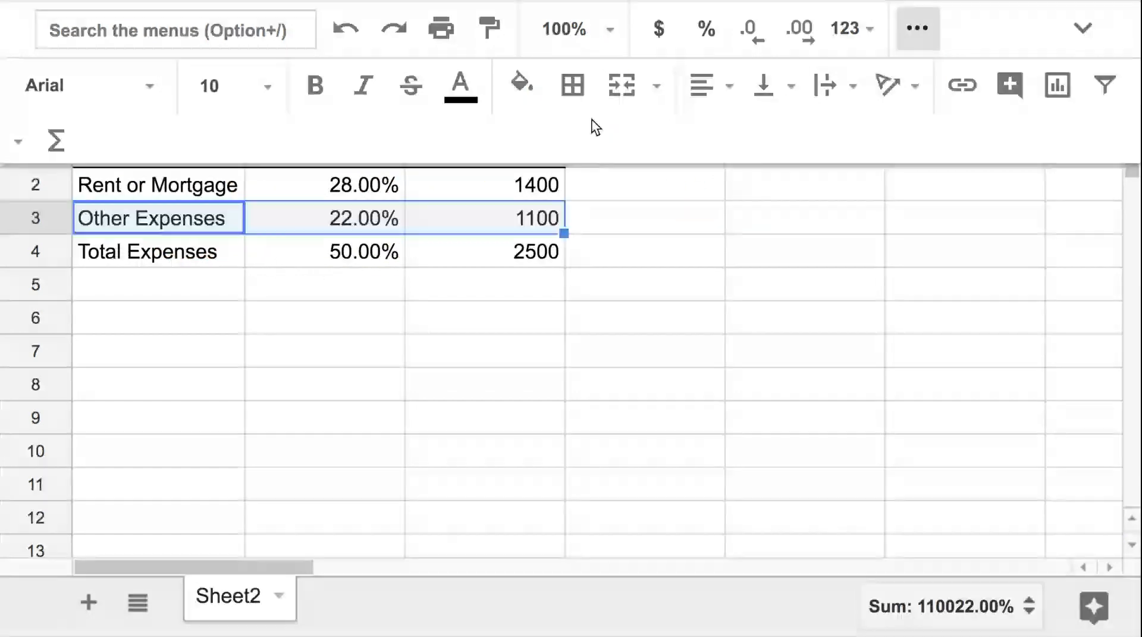
left_click(577, 85)
left_click(736, 204)
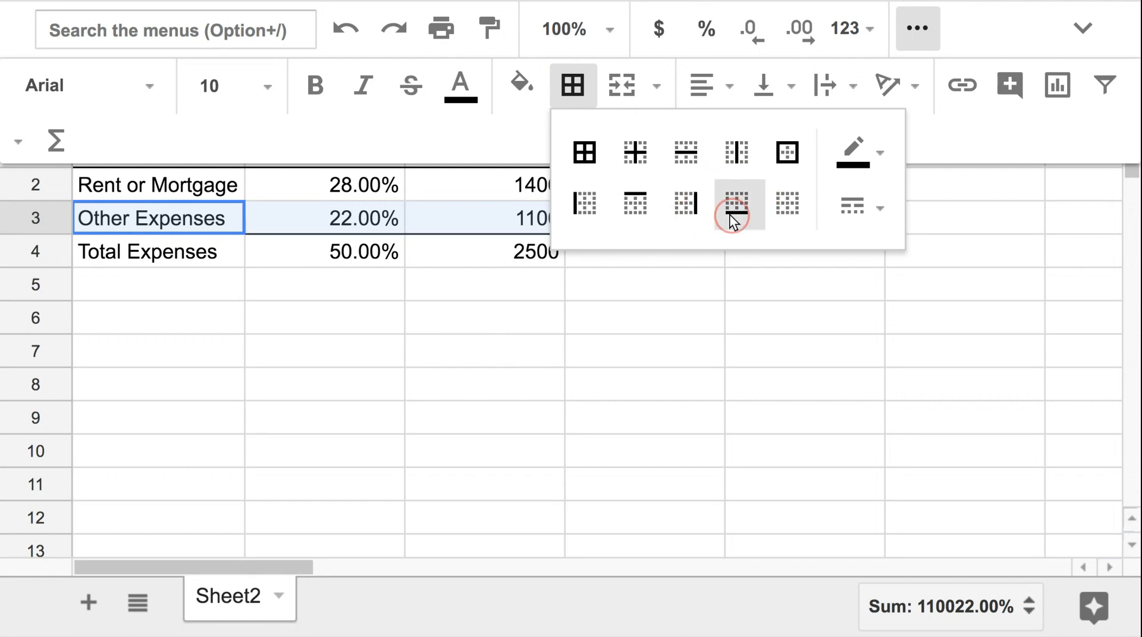
left_click(473, 355)
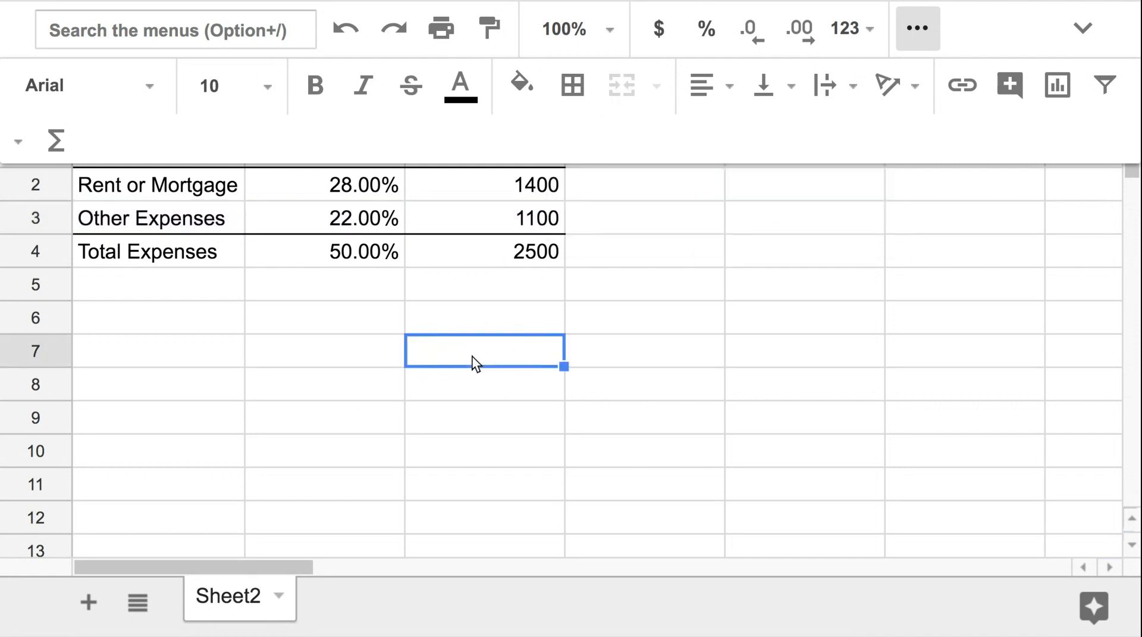
left_click(901, 189)
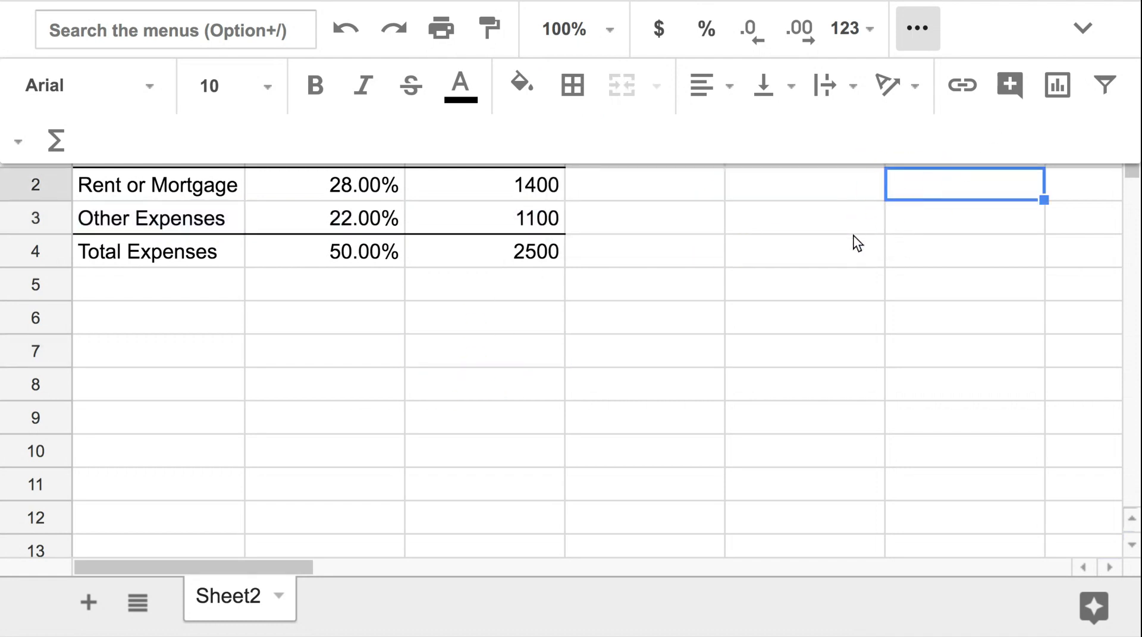
left_click(930, 20)
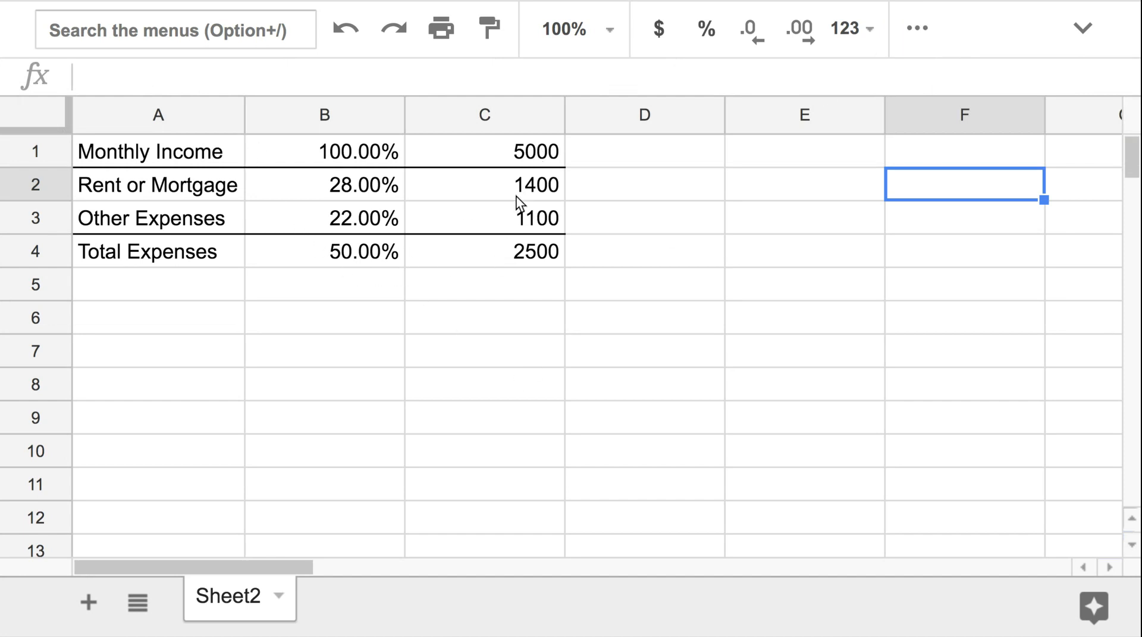
Enter the label "Savings" in A5
left_click(533, 261)
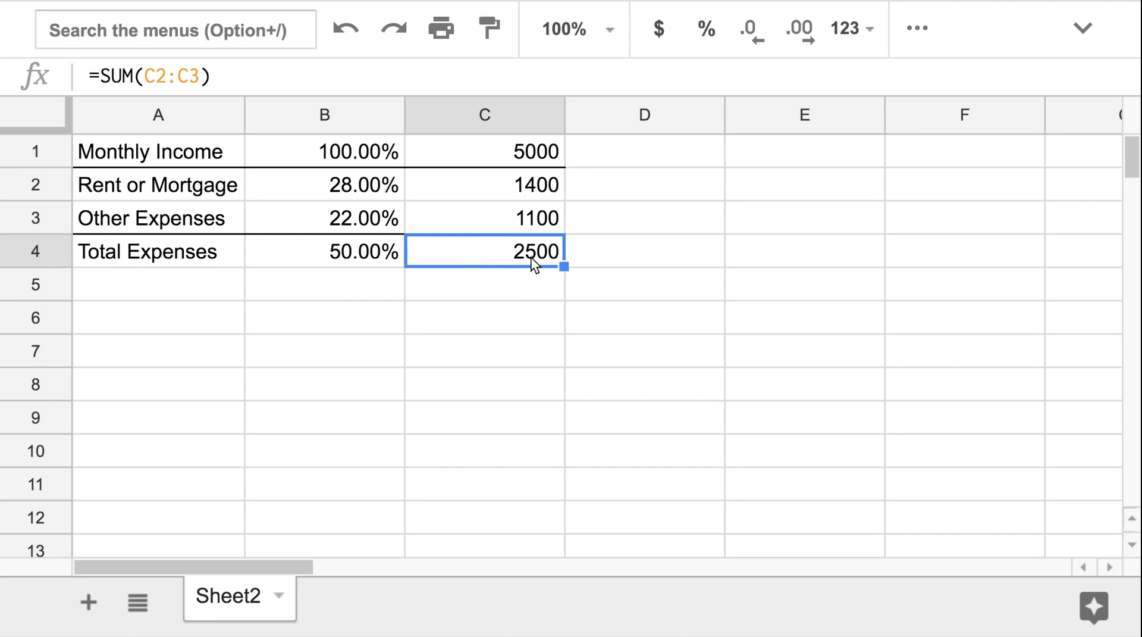
left_click(121, 288)
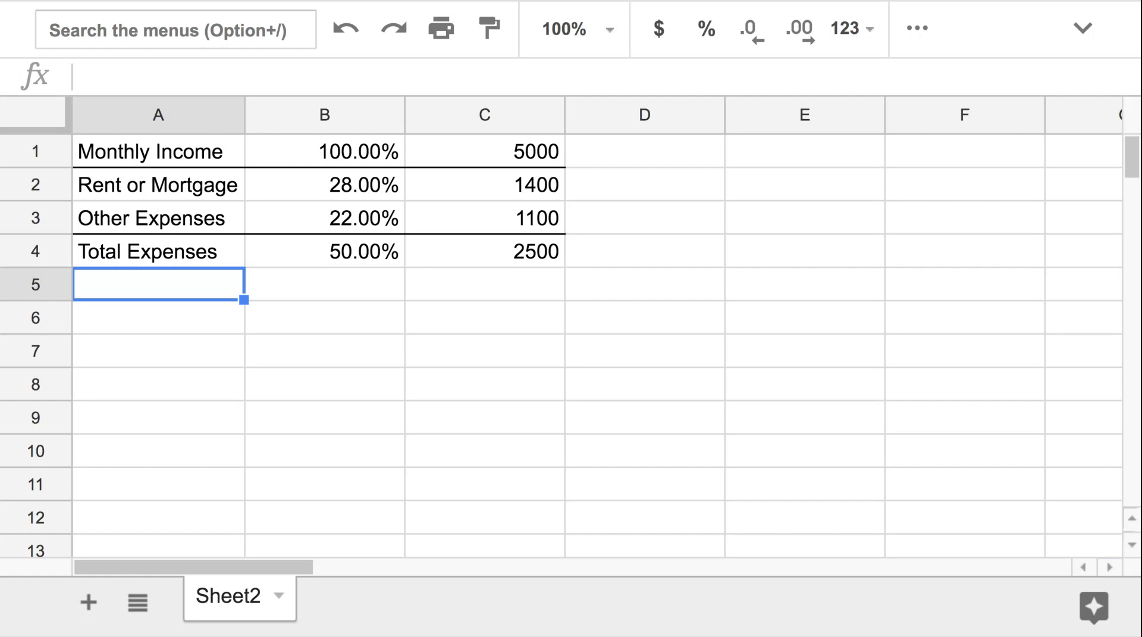
type("Savings")
key("Tab")
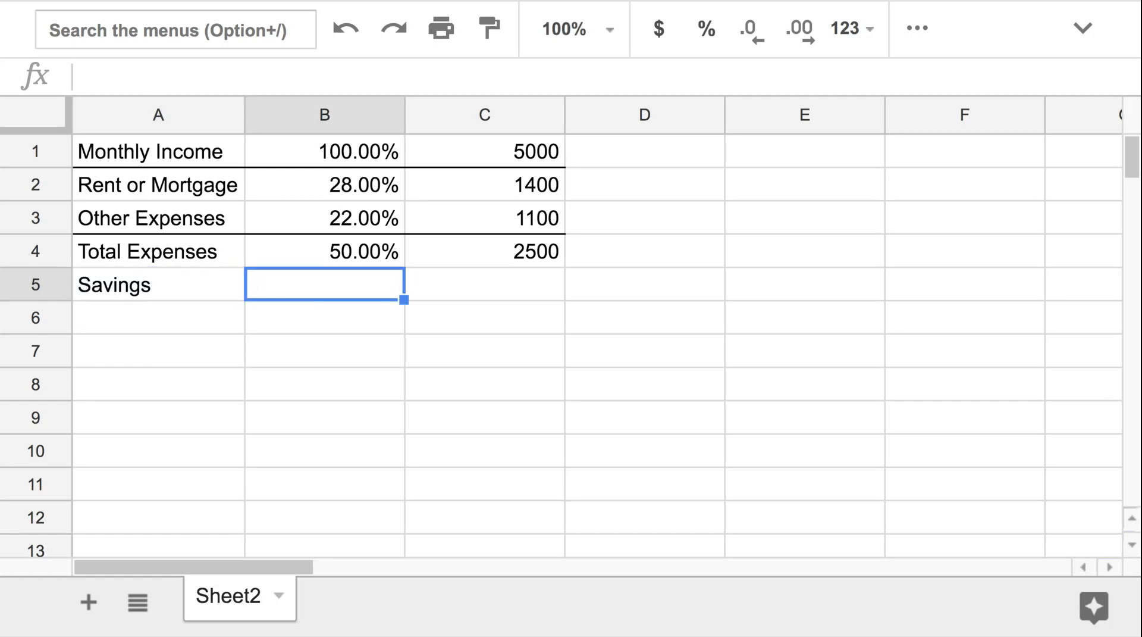
Enter .20 in B5 and format it as a percentage
type(".20")
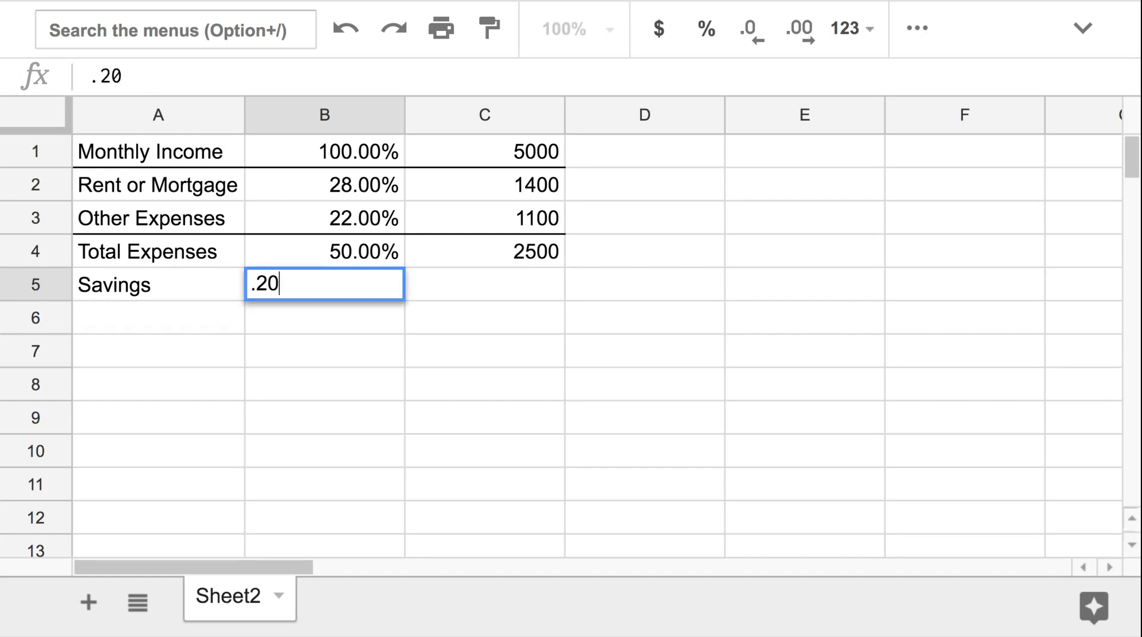
key("Return")
left_click(281, 289)
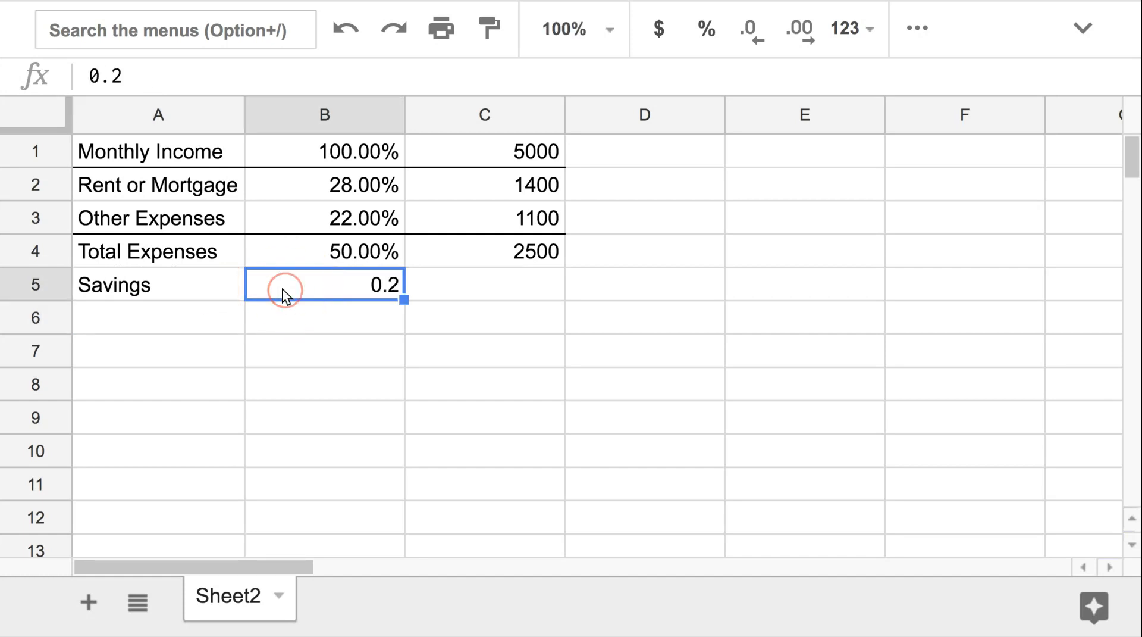
left_click(706, 34)
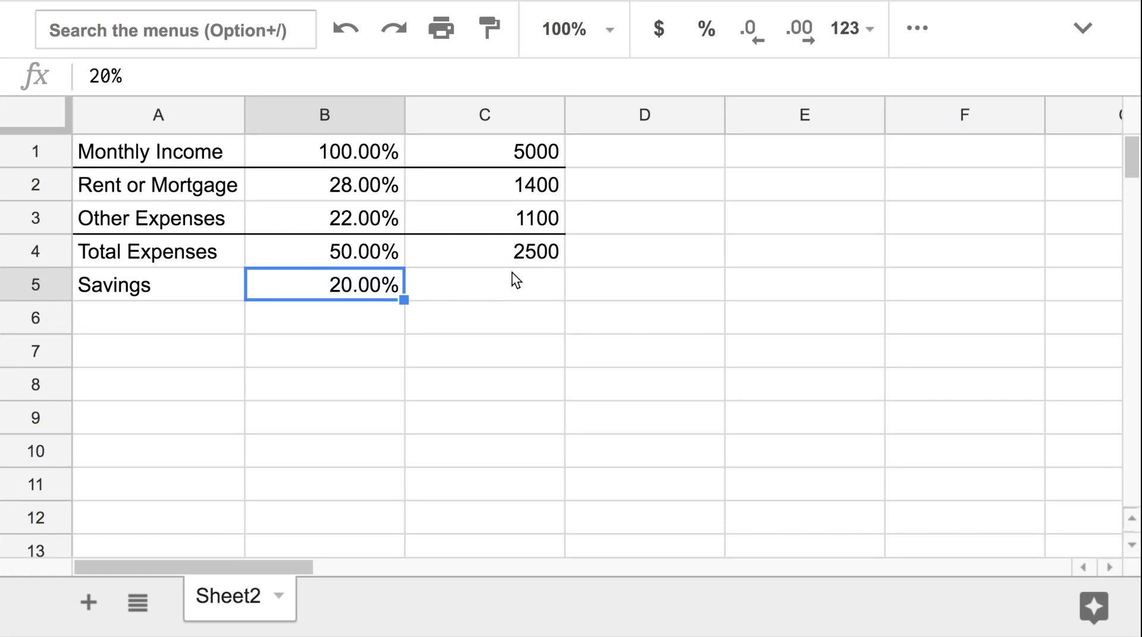
Enter the formula =C1*B5 in C5 to compute the savings amount
left_click(523, 283)
type("=")
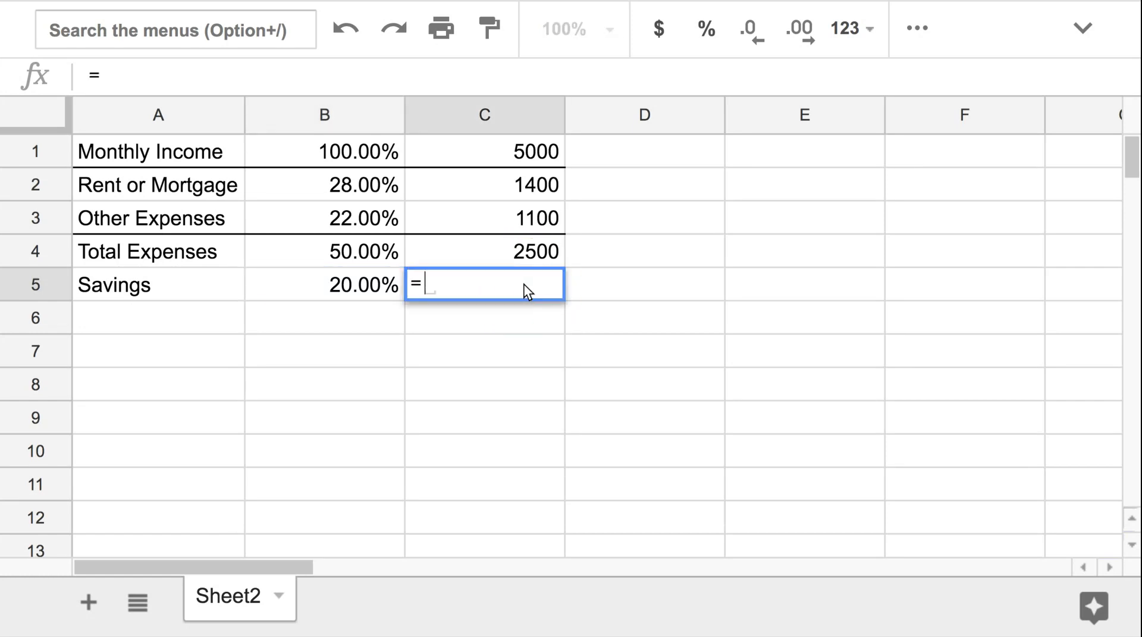
left_click(540, 153)
type("*")
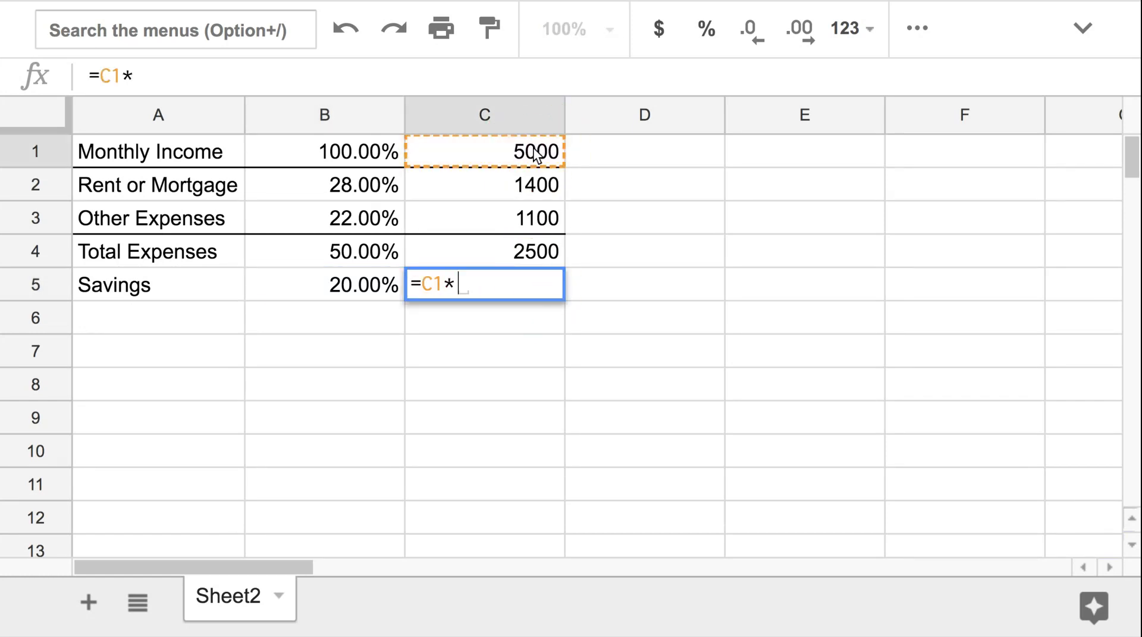
left_click(347, 288)
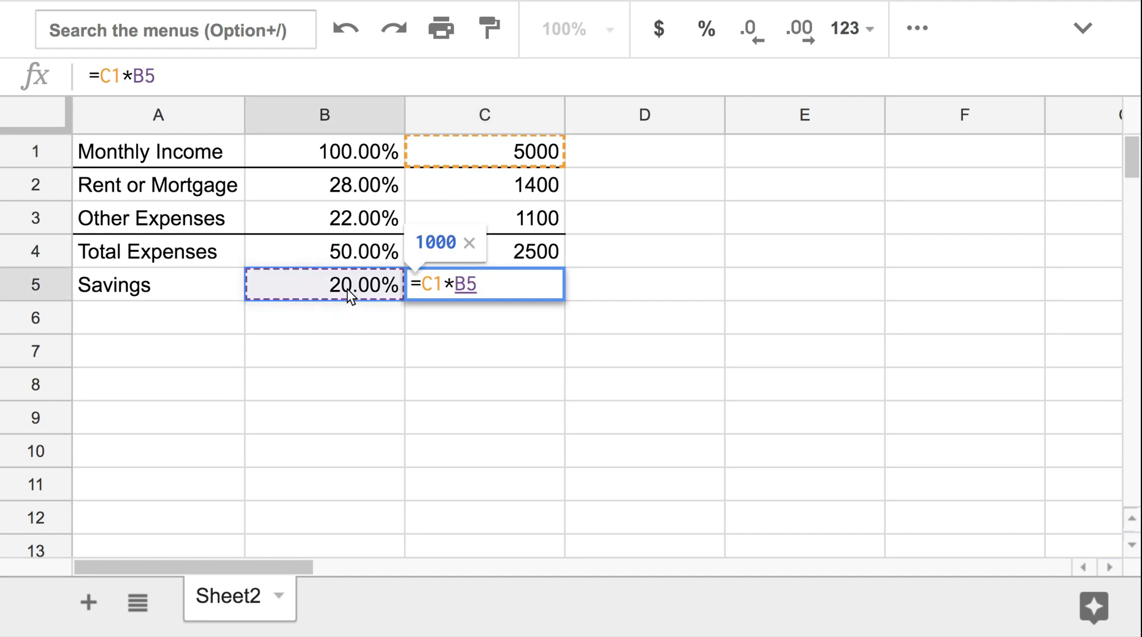
key("Return")
left_click(499, 285)
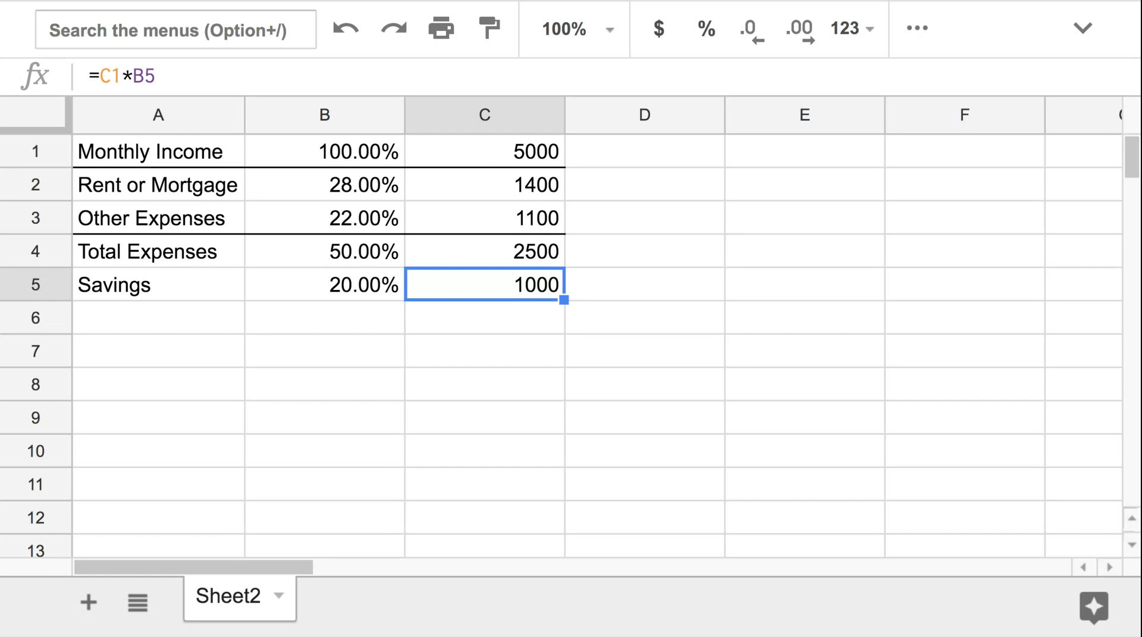
Format C1:C5 as currency and reduce it to no decimal places
left_click_drag(538, 154, 511, 289)
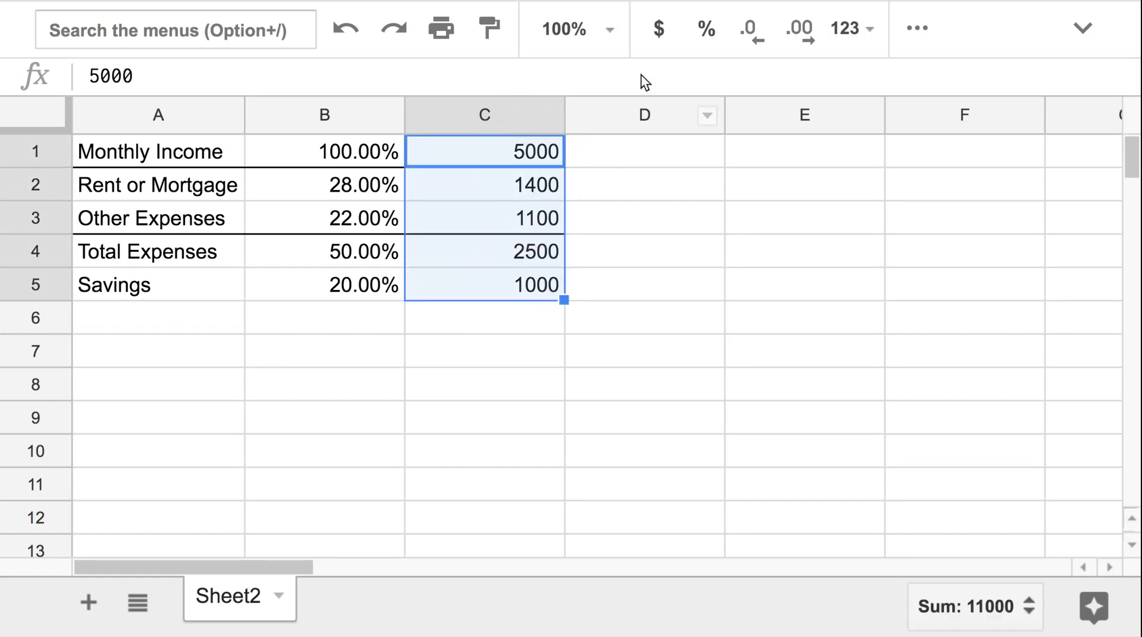
left_click(658, 28)
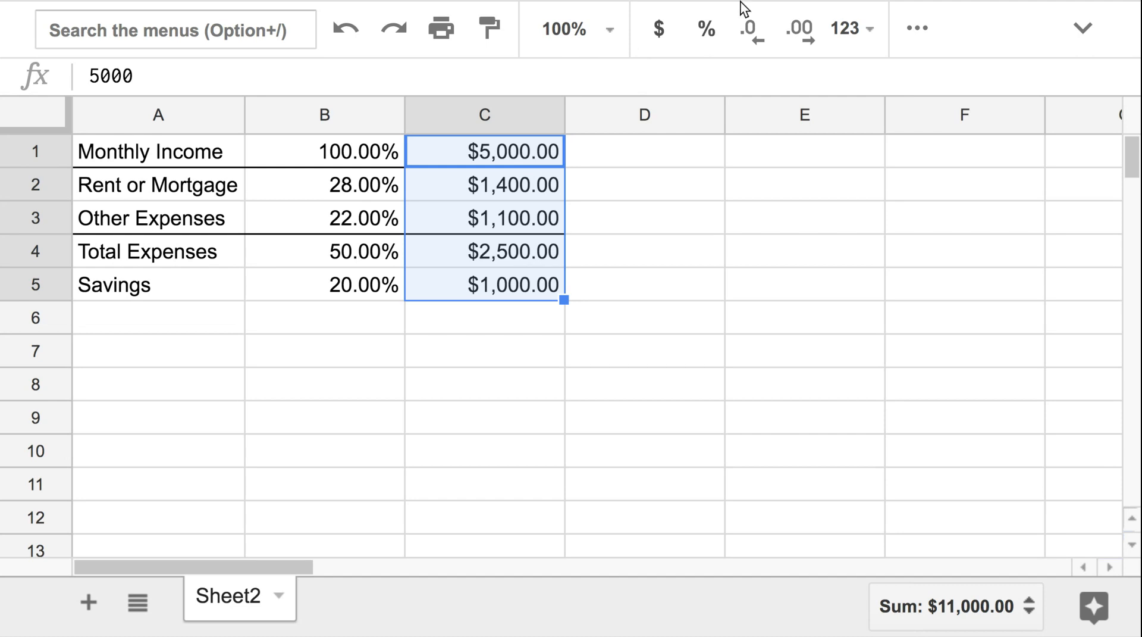
left_click(755, 43)
left_click(755, 43)
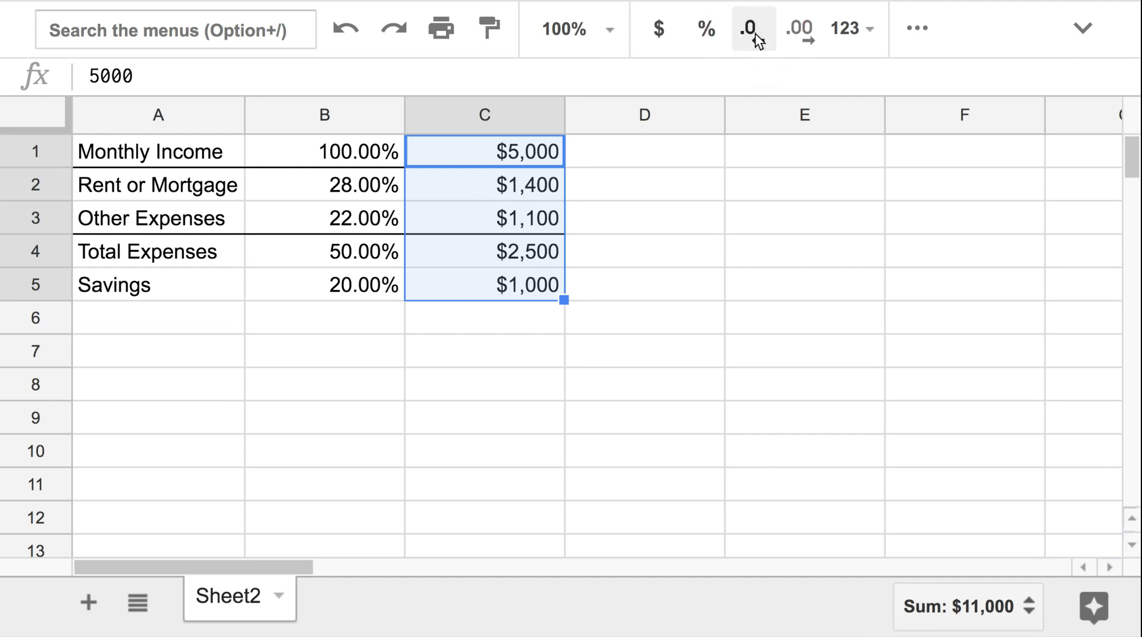
left_click(634, 283)
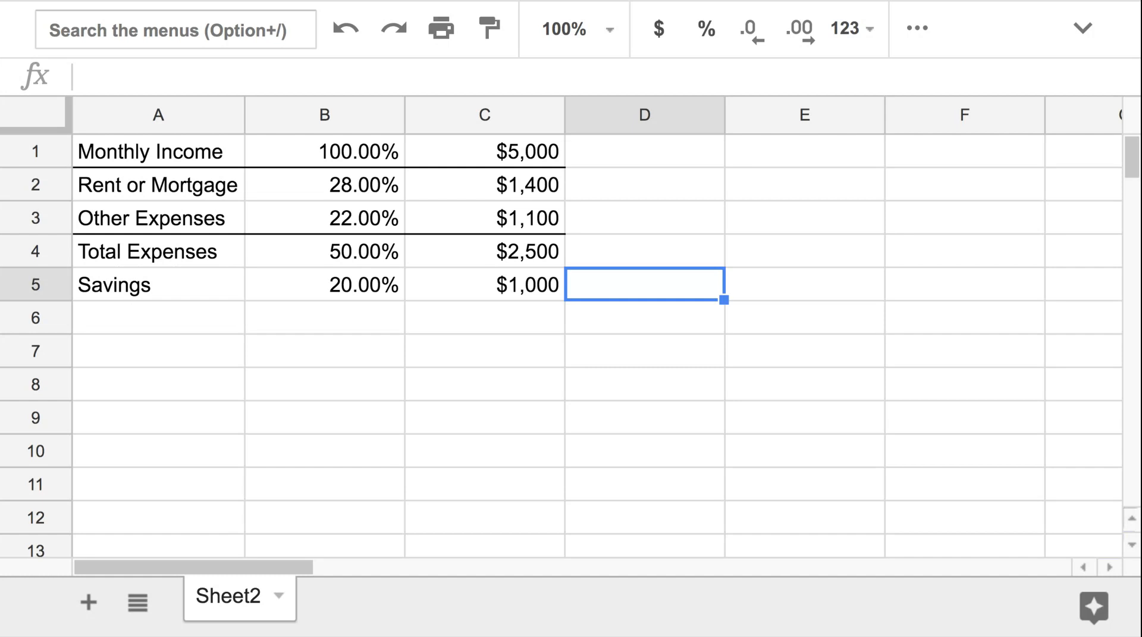
Enter the label "Fun Money!" in A6, and .30 in B6 formatted as a percentage
left_click(154, 331)
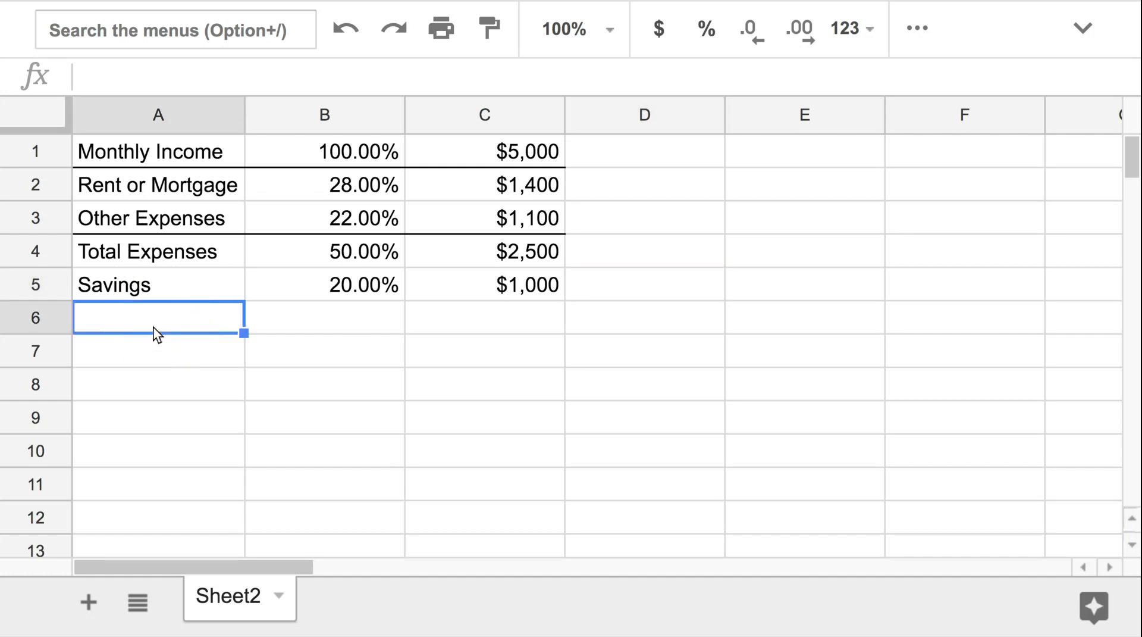
type("Fund")
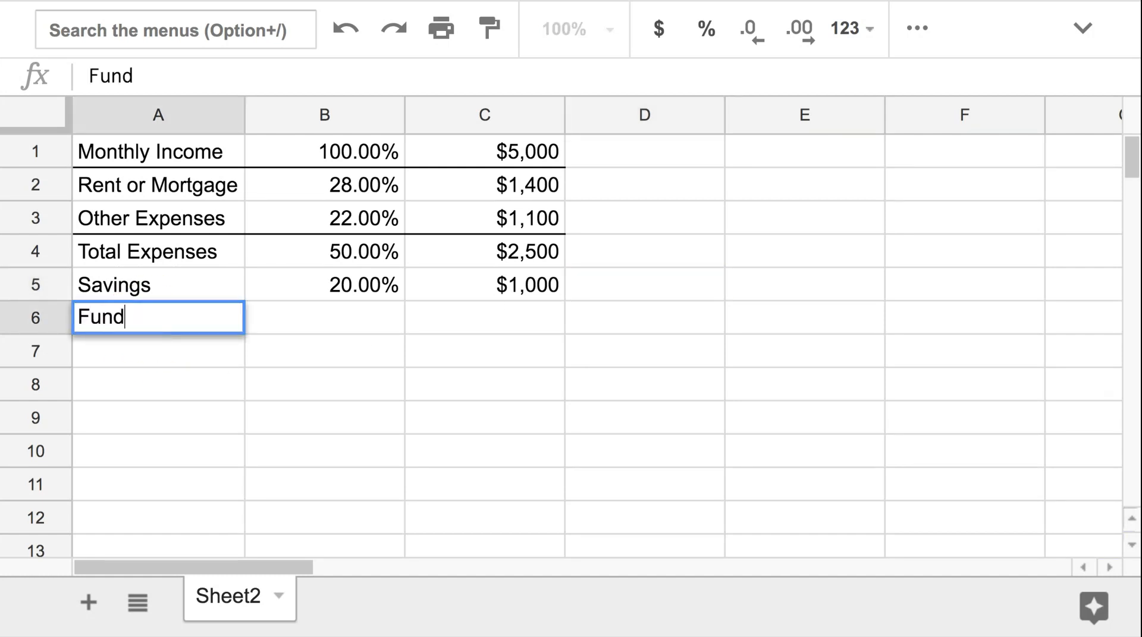
key("BackSpace")
key("BackSpace")
type("Mo")
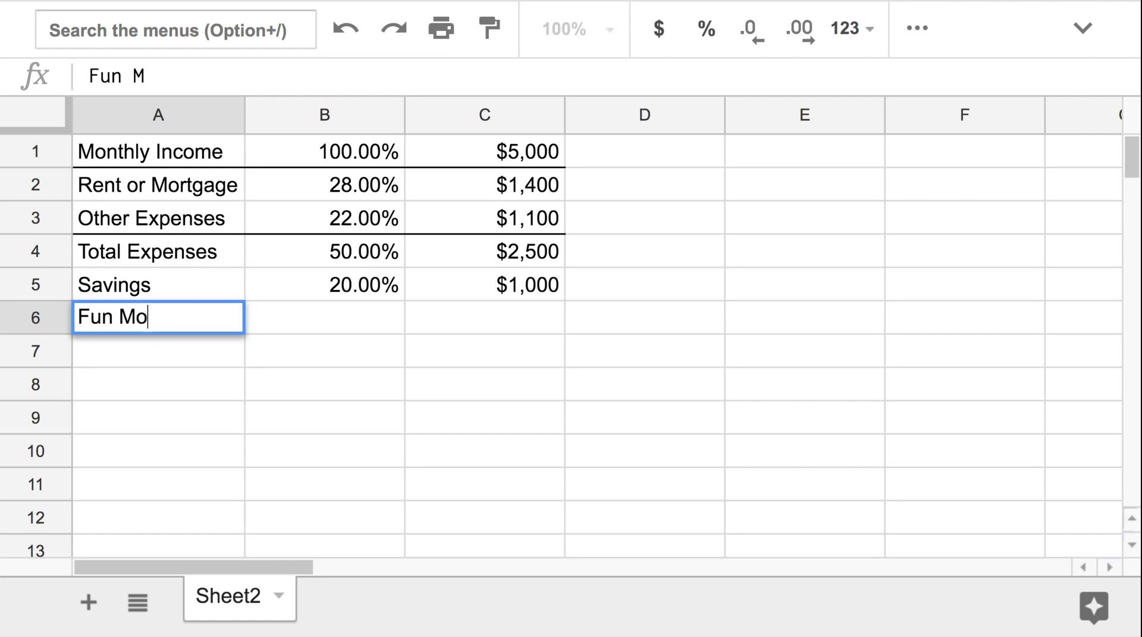
type("ney!")
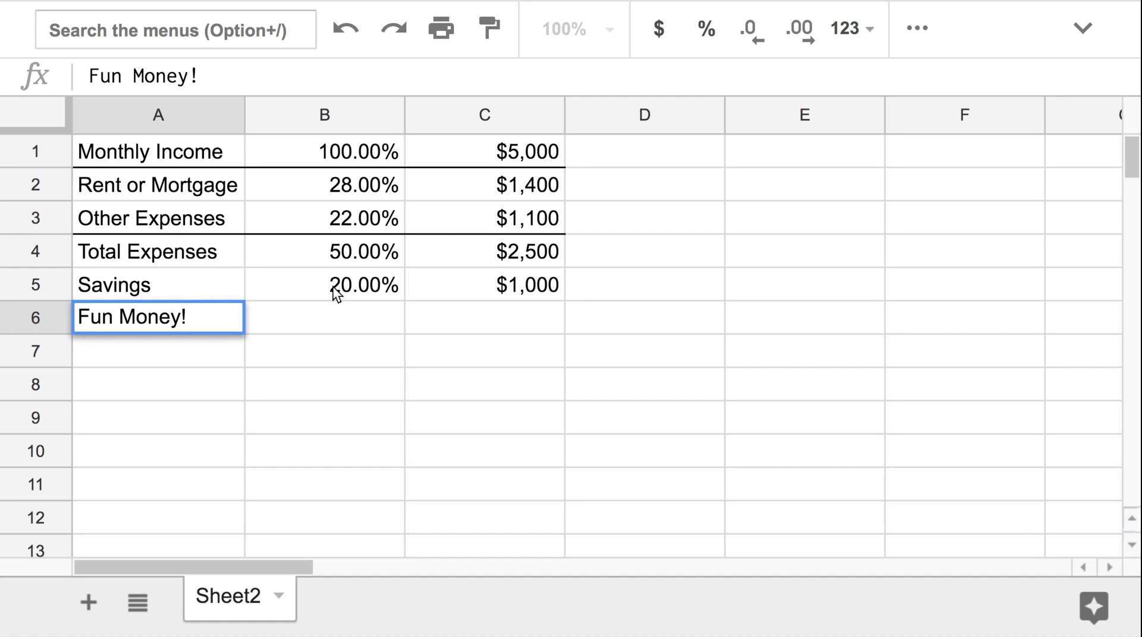
key("Tab")
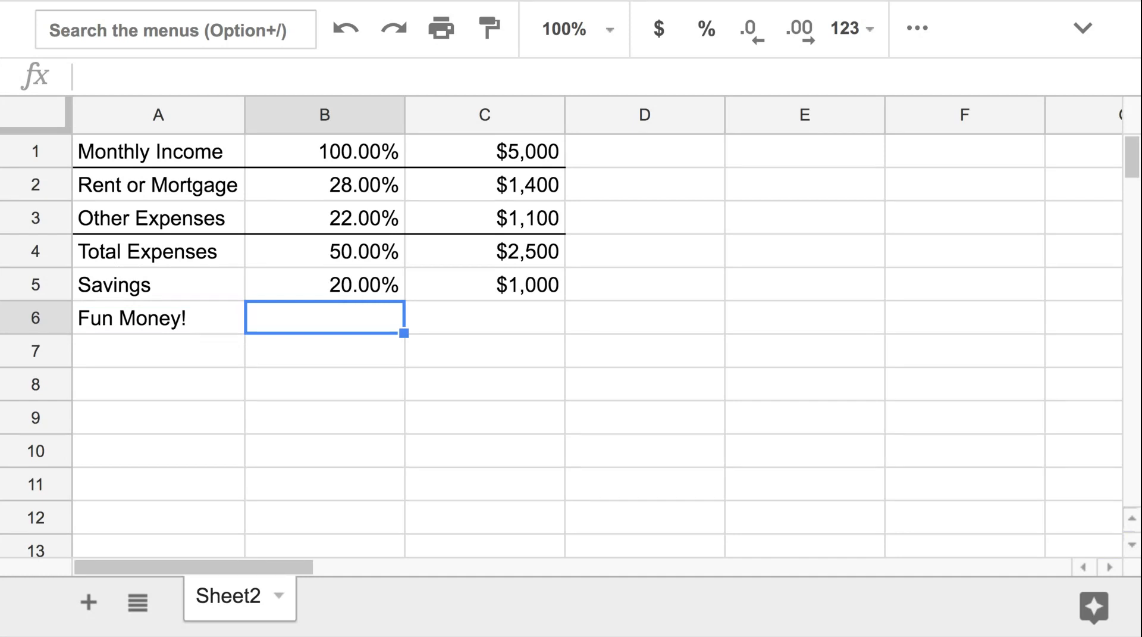
type(".30")
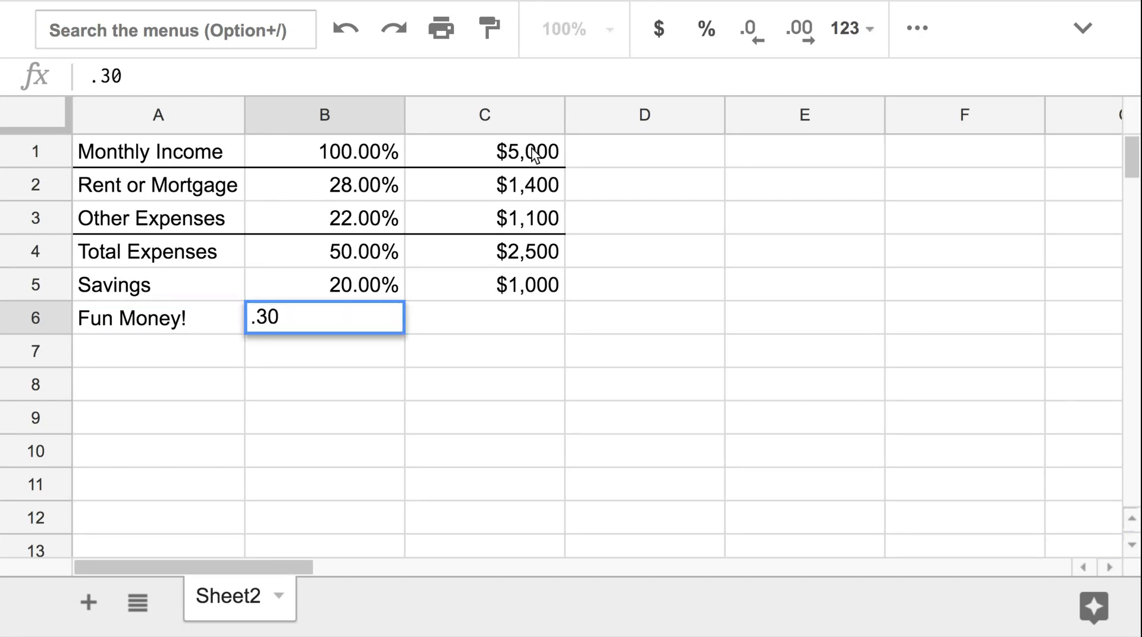
left_click(706, 28)
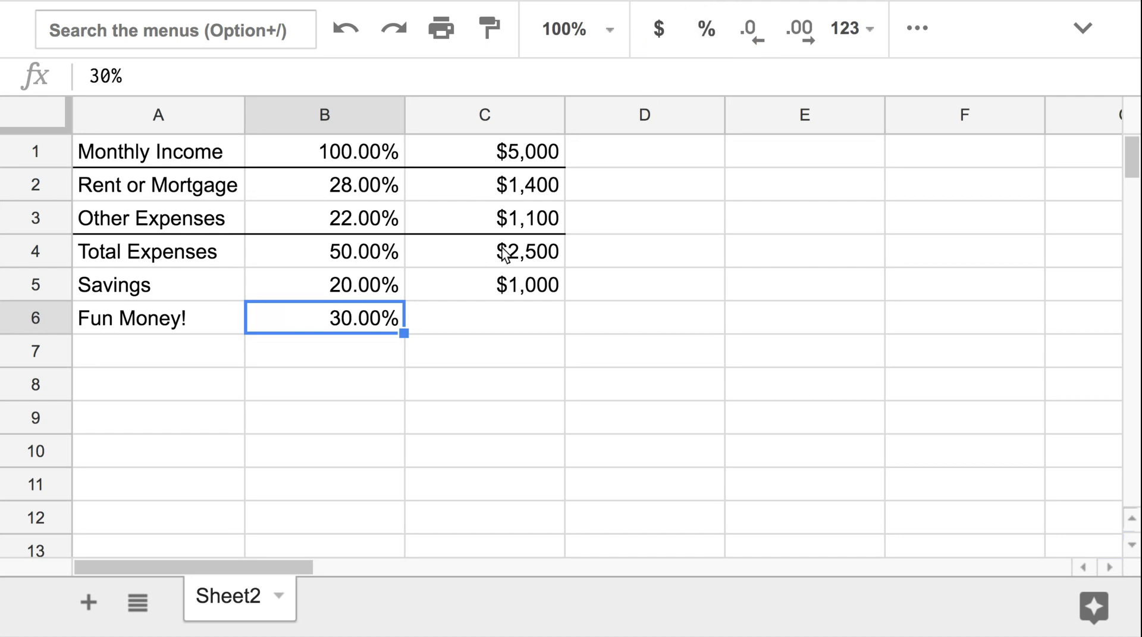
Enter the formula =C1*B6 in C6 to compute the fun money amount
left_click(481, 319)
type("=")
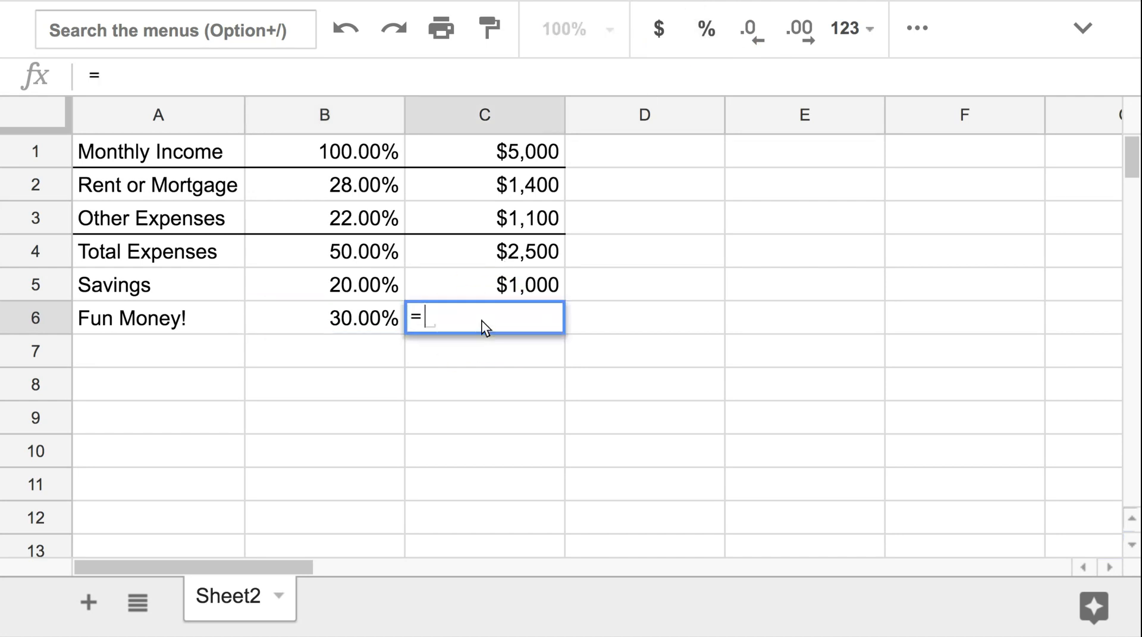
left_click(516, 152)
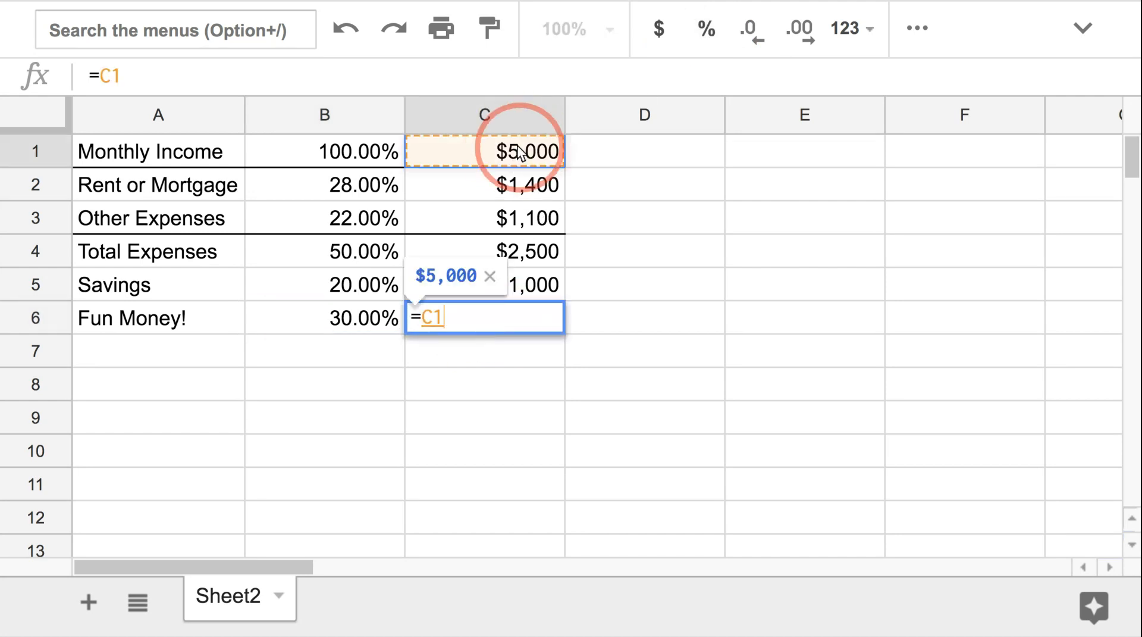
type("*")
left_click(362, 329)
key("Return")
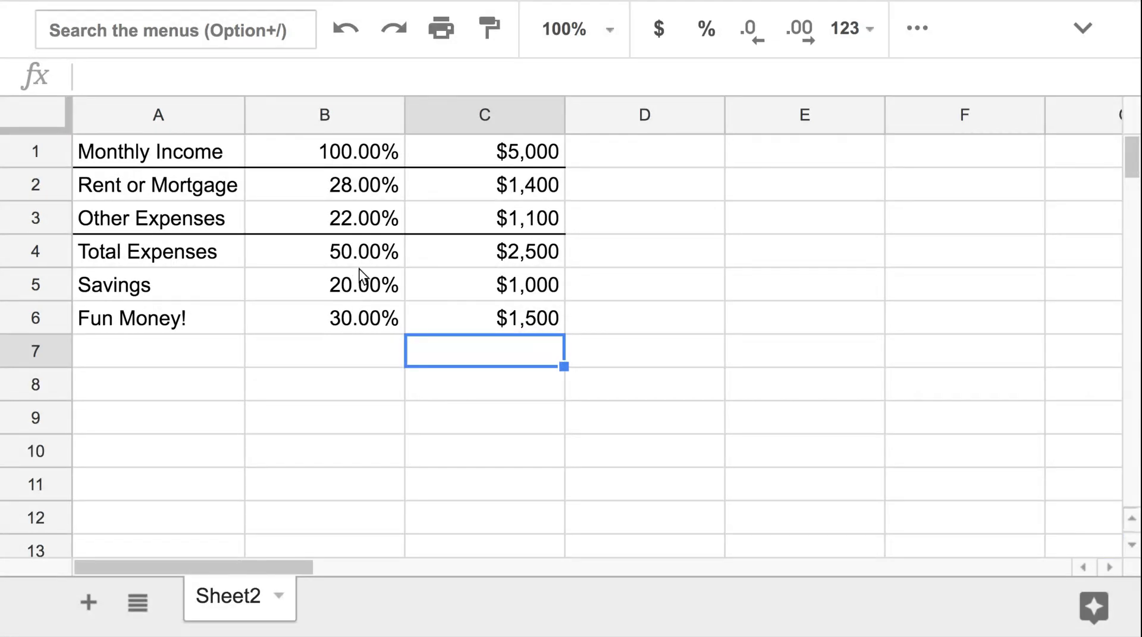
Review the percentage cells B4 through B6
left_click(370, 253)
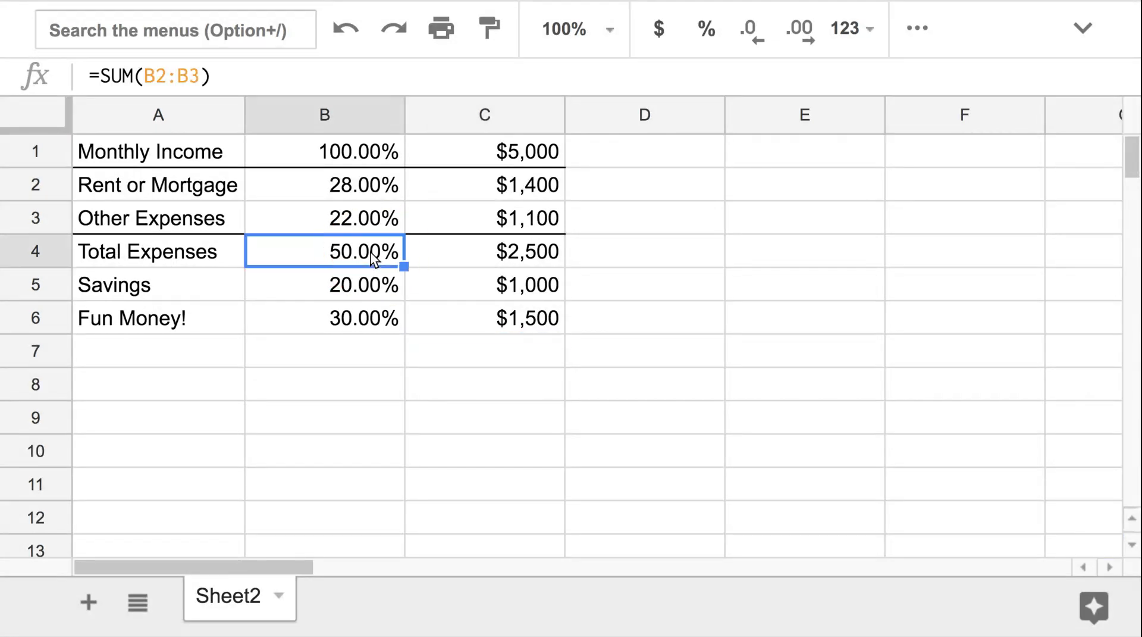
left_click(362, 287)
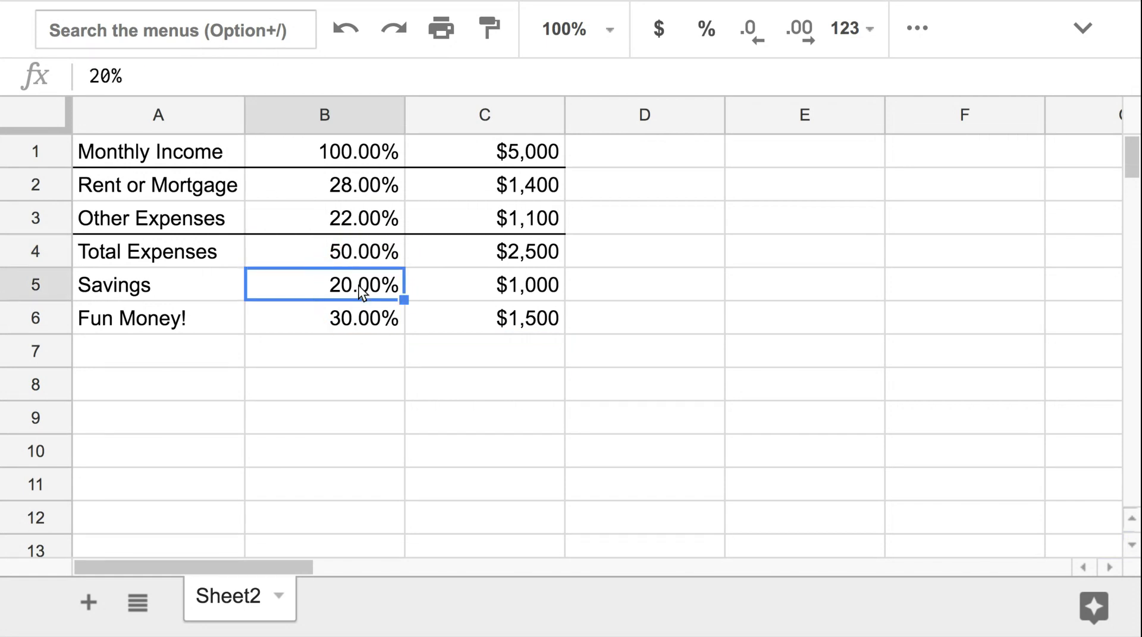
left_click(359, 319)
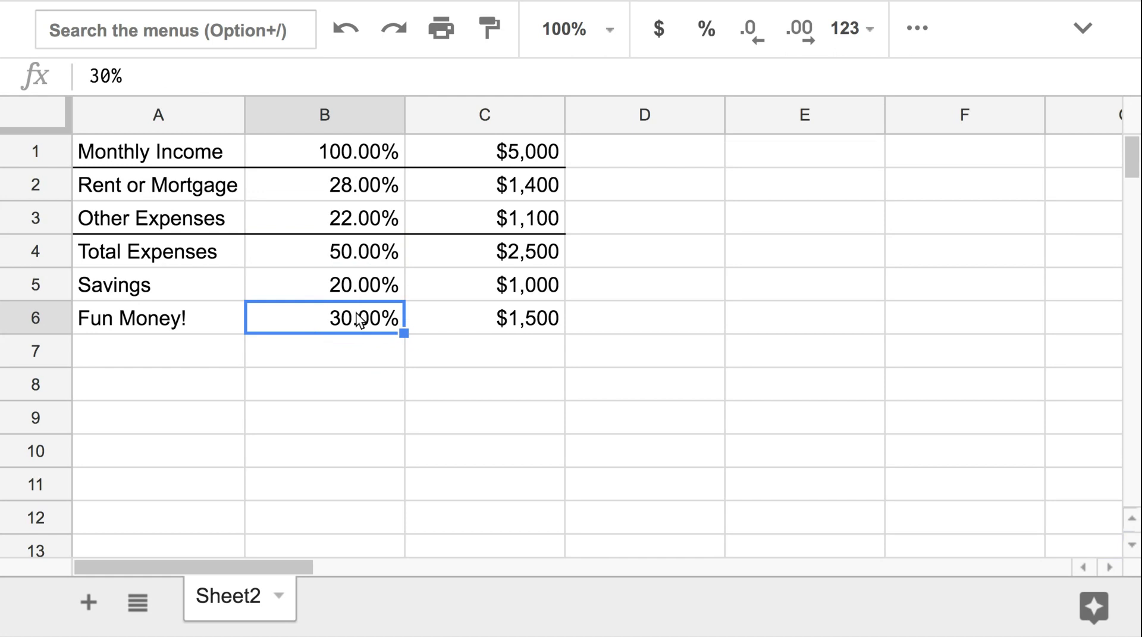